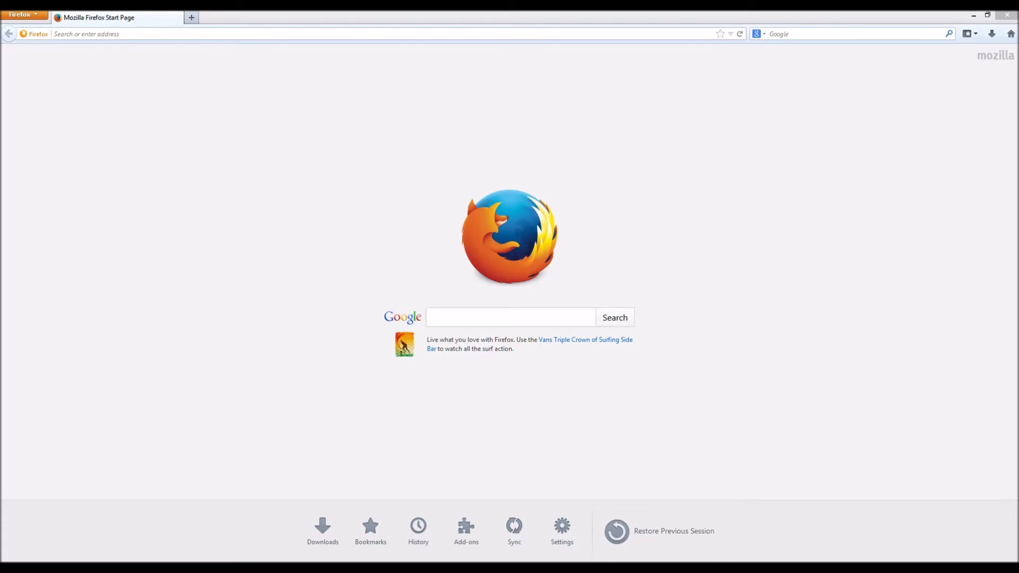
Search Google for 'jdk' in Firefox
{"action": "left_click", "coordinate": [55, 34]}
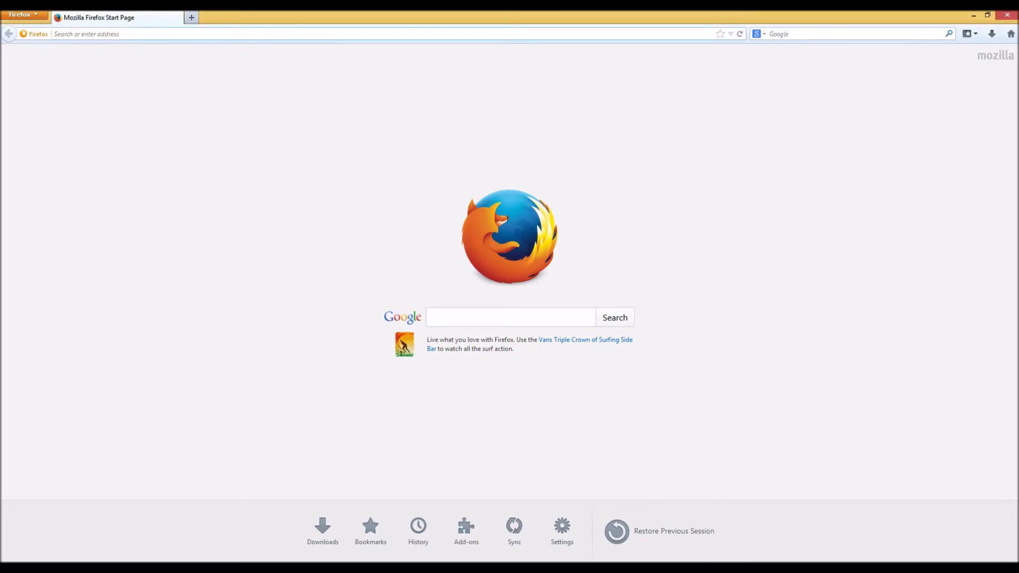
{"action": "left_click", "coordinate": [431, 317]}
{"action": "type", "text": "jdk"}
{"action": "key", "text": "Return"}
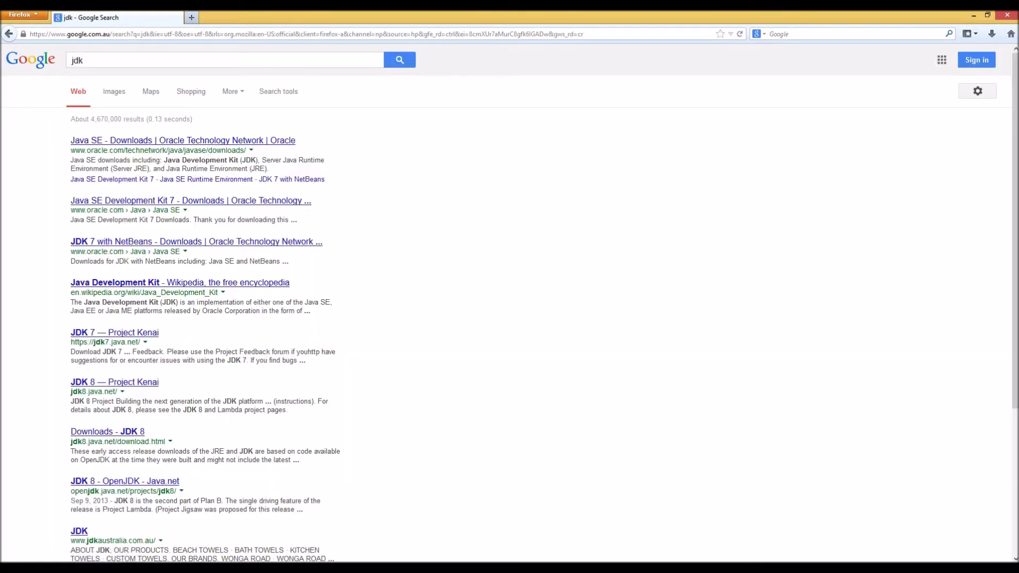
Open Oracle's Java SE Downloads result and go to the JDK 7 download page
{"action": "left_click", "coordinate": [182, 141]}
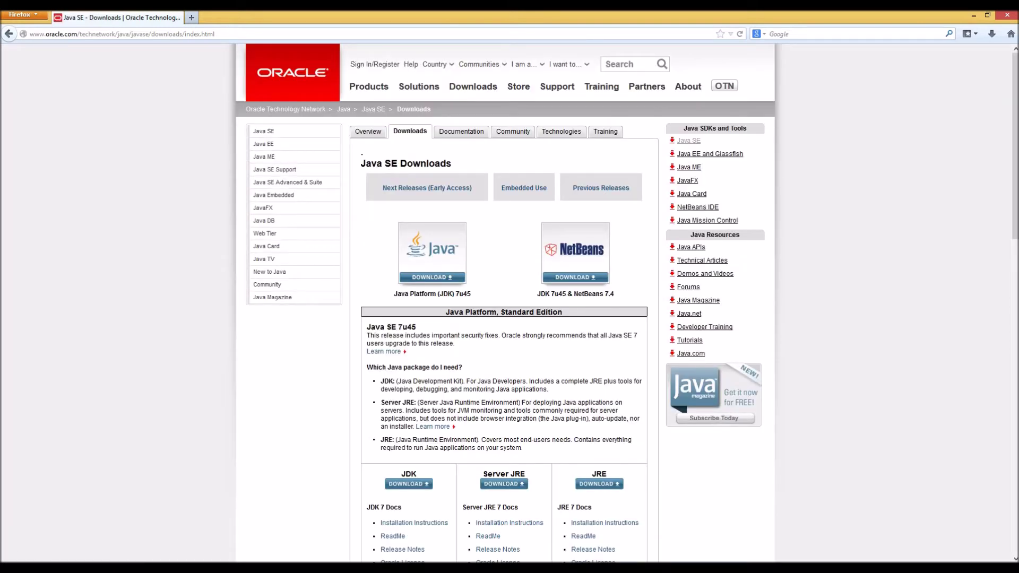
{"action": "scroll", "coordinate": [505, 303], "scroll_direction": "down", "scroll_amount": 5}
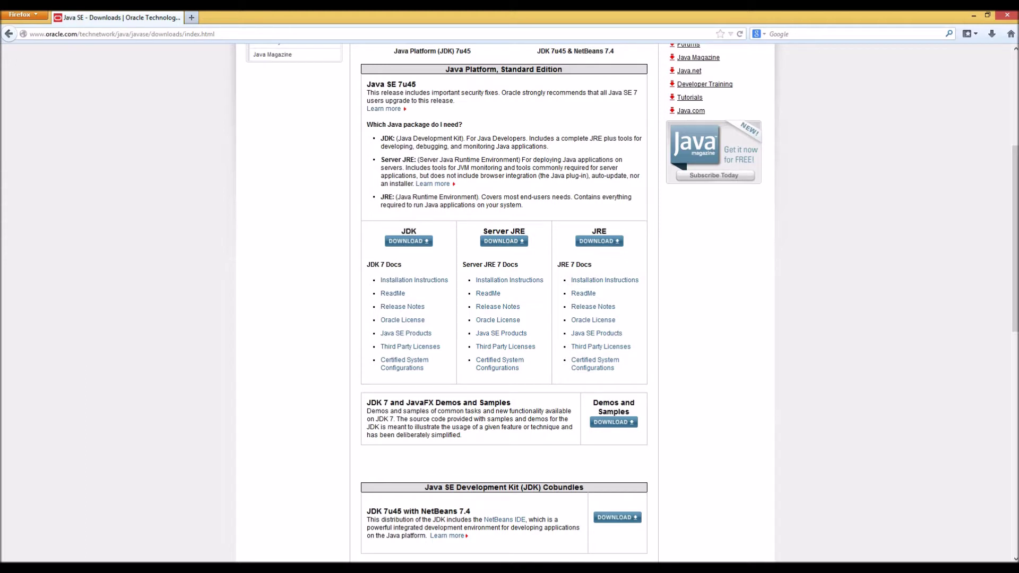
{"action": "left_click", "coordinate": [408, 242]}
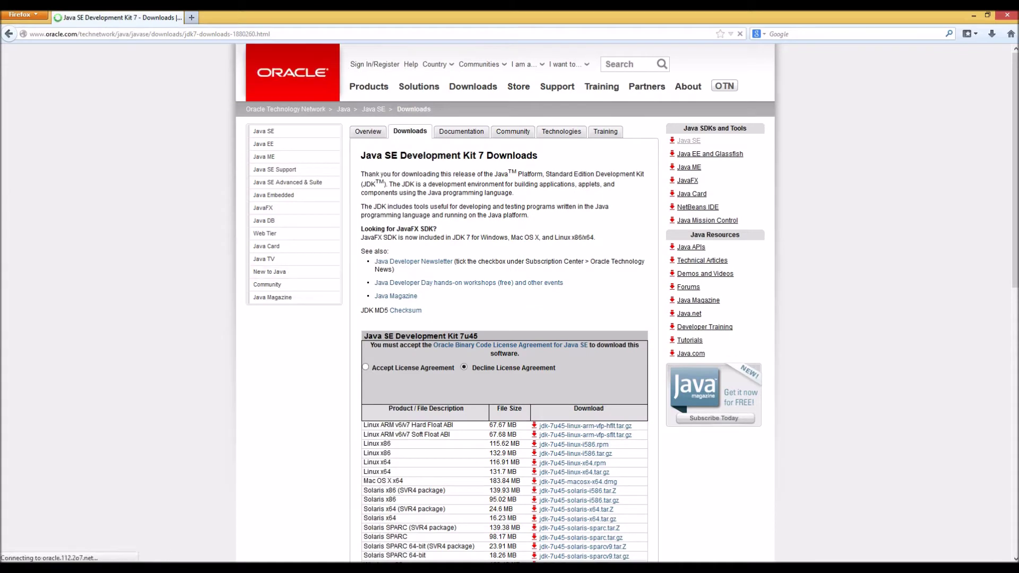
Accept the JDK licence and download the Windows x64 installer jdk-7u45-windows-x64.exe
{"action": "scroll", "coordinate": [504, 319], "scroll_direction": "down", "scroll_amount": 3}
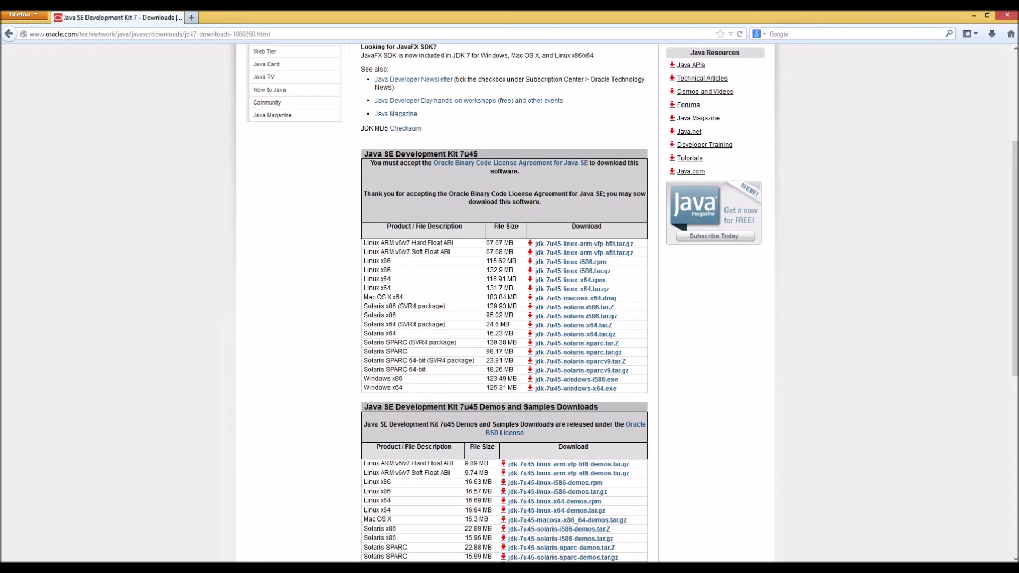
{"action": "scroll", "coordinate": [504, 302], "scroll_direction": "down", "scroll_amount": 2}
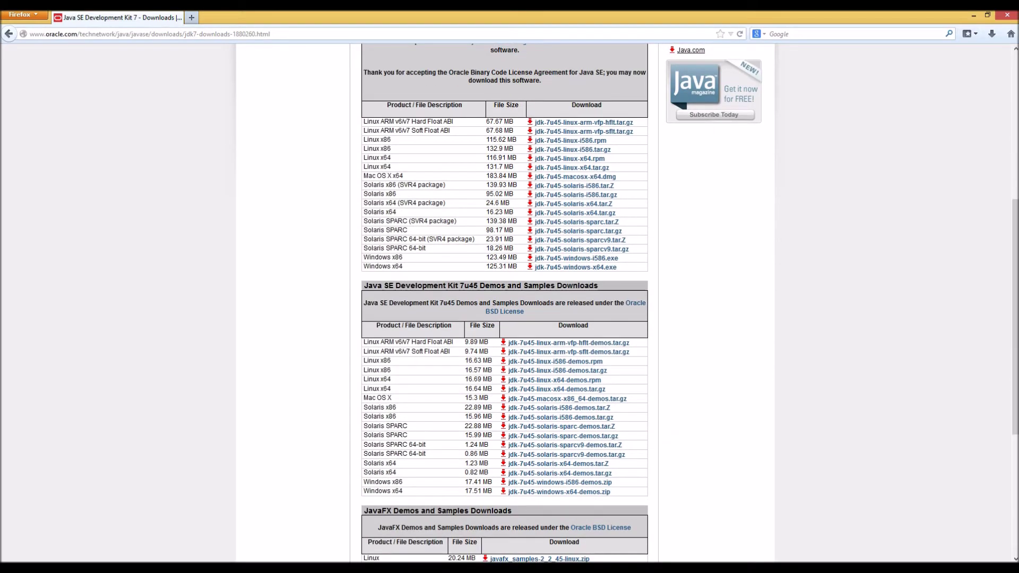
{"action": "double_click", "coordinate": [397, 266]}
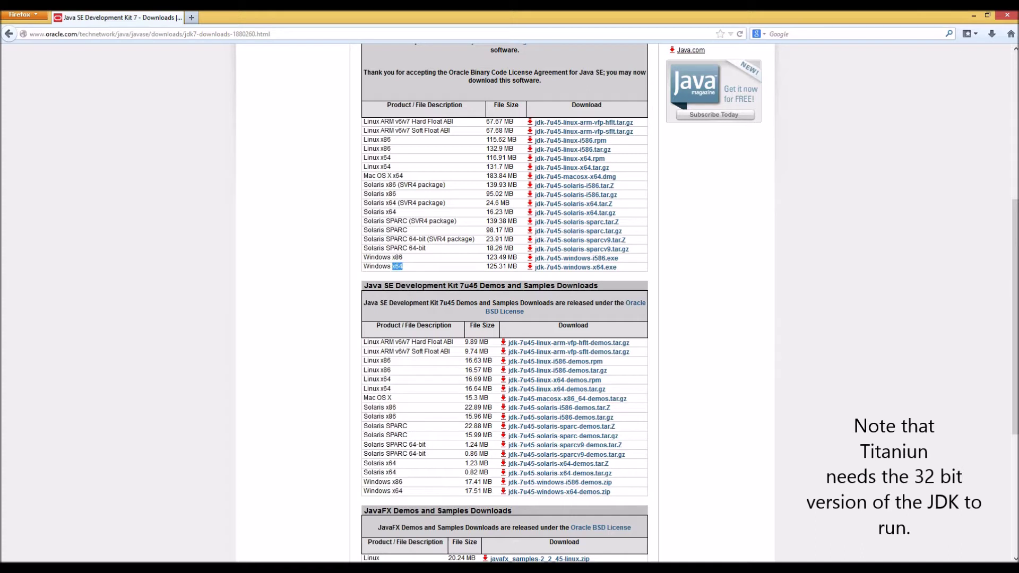
{"action": "left_click", "coordinate": [399, 265]}
{"action": "left_click_drag", "start_coordinate": [396, 258], "coordinate": [403, 258]}
{"action": "left_click", "coordinate": [403, 257]}
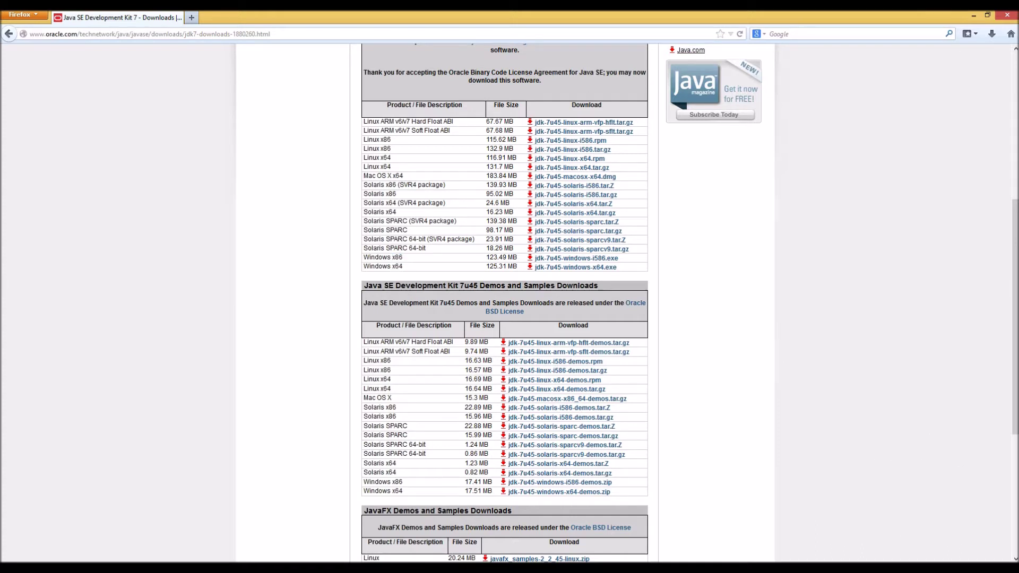
{"action": "left_click", "coordinate": [350, 290]}
In a new tab, search Google for 'android sdk'
{"action": "left_click", "coordinate": [191, 18]}
{"action": "left_click", "coordinate": [796, 34]}
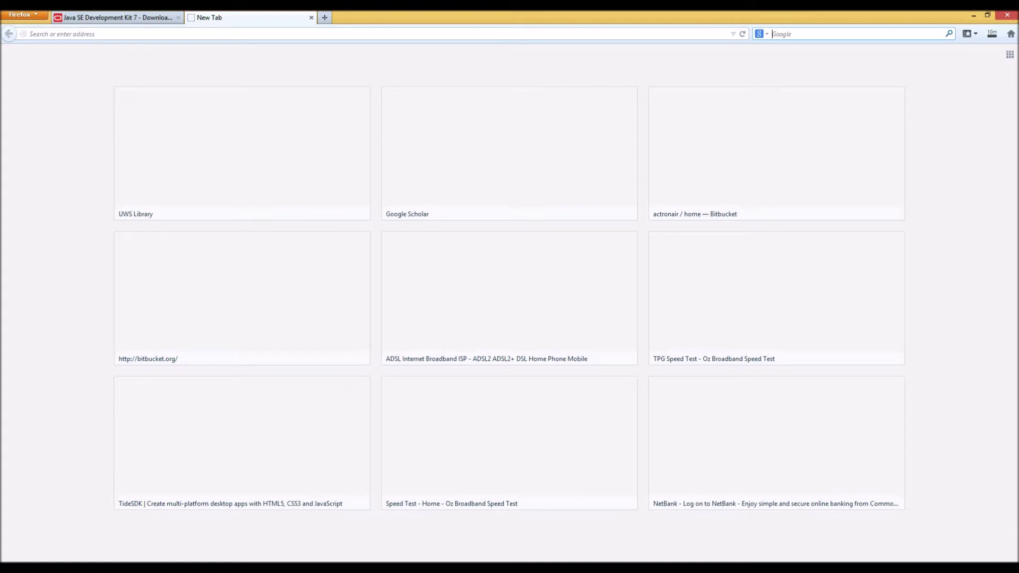
{"action": "type", "text": "android sdk"}
{"action": "key", "text": "Return"}
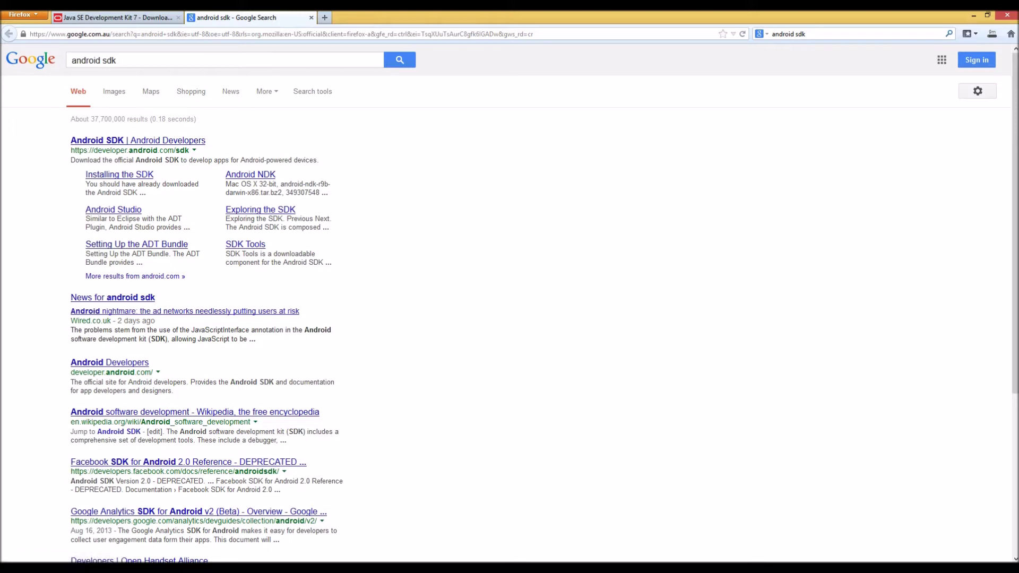
Open the Android Developers SDK page, agree to the terms and choose the 64-bit bundle
{"action": "left_click", "coordinate": [138, 140]}
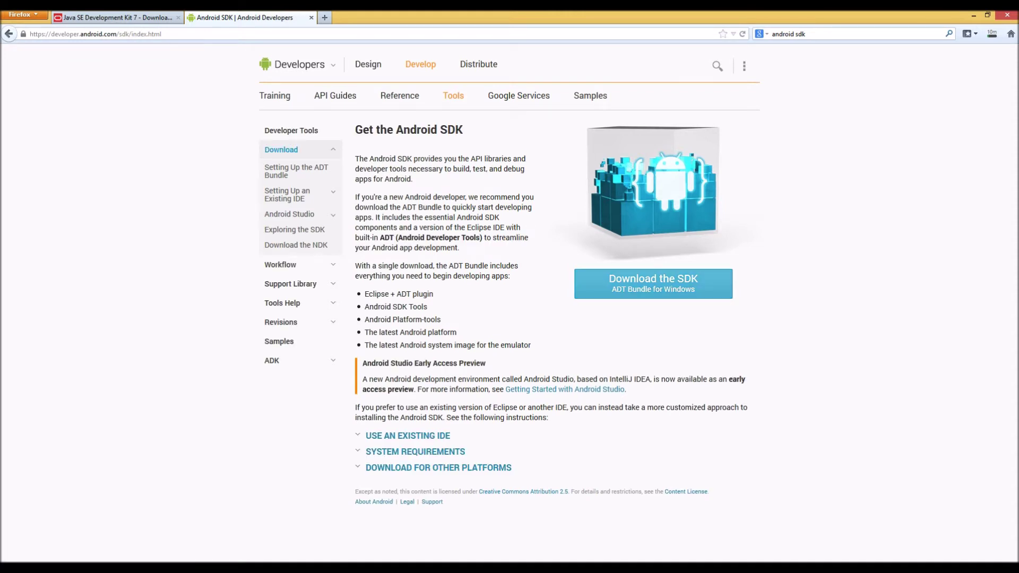
{"action": "left_click", "coordinate": [654, 284]}
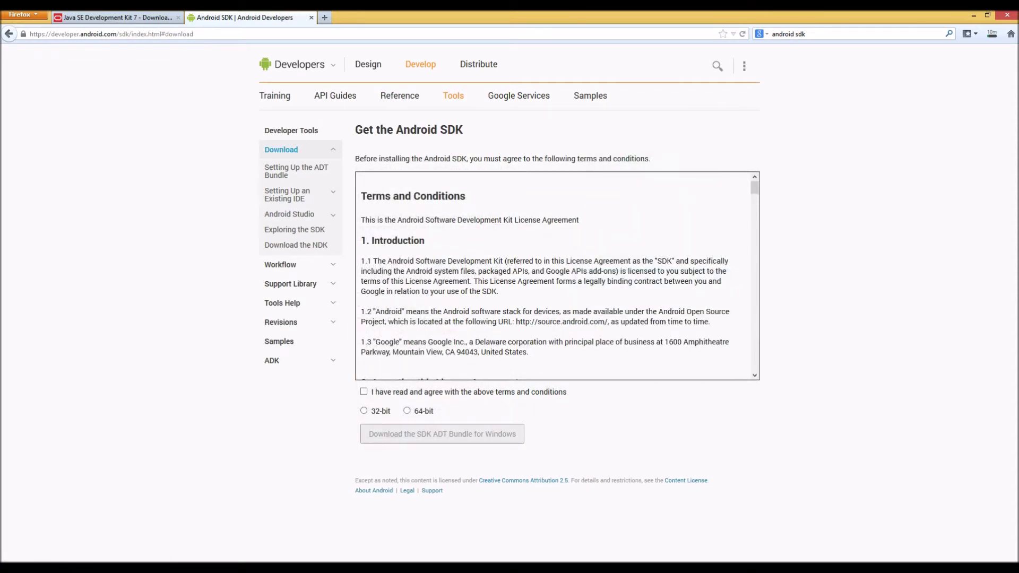
{"action": "left_click", "coordinate": [363, 391]}
{"action": "left_click", "coordinate": [407, 410]}
Save the 64-bit ADT Bundle for Windows and launch the JDK 7u45 installer from Downloads
{"action": "left_click", "coordinate": [442, 434]}
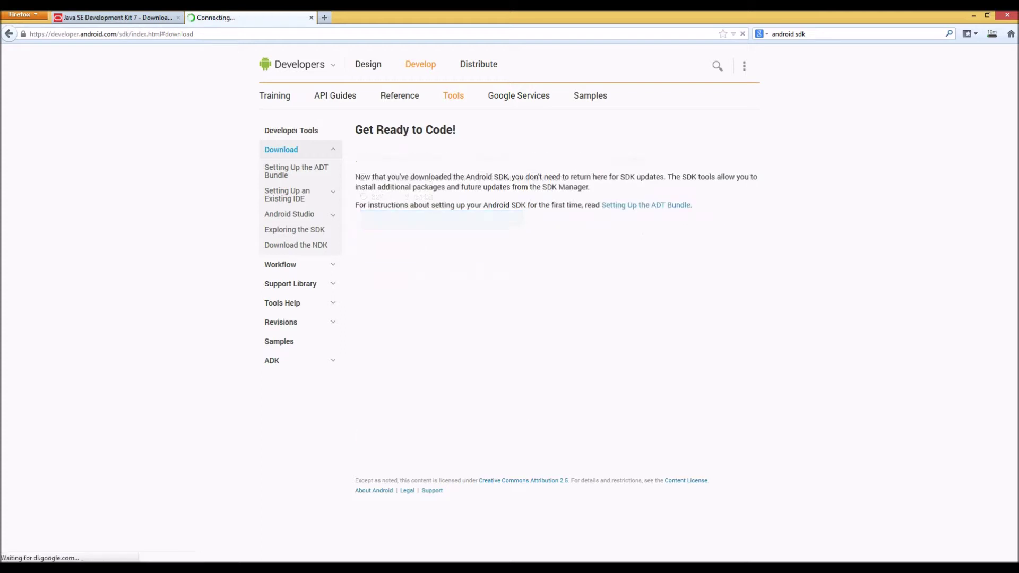
{"action": "key", "text": "Return"}
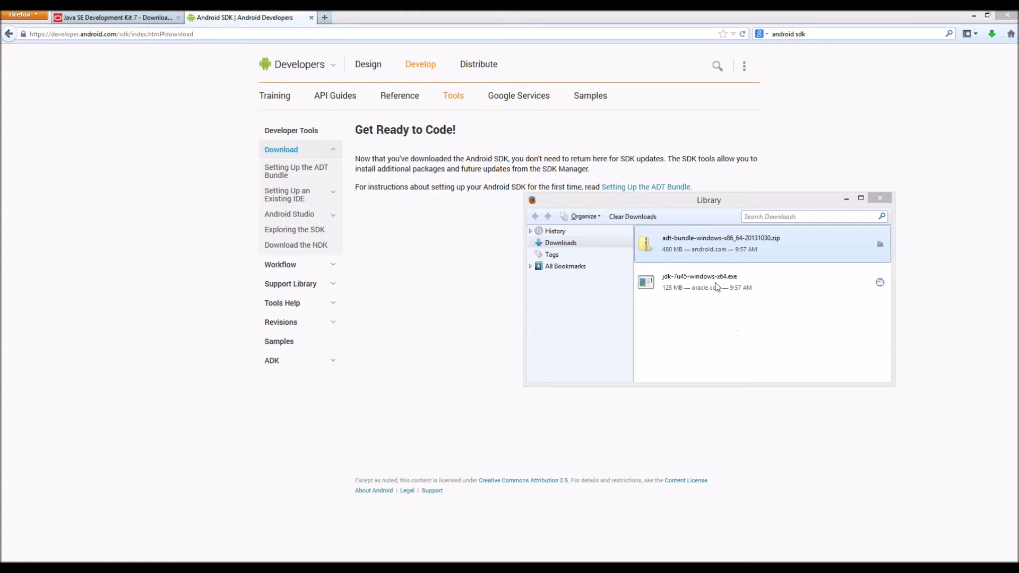
{"action": "left_click", "coordinate": [753, 287]}
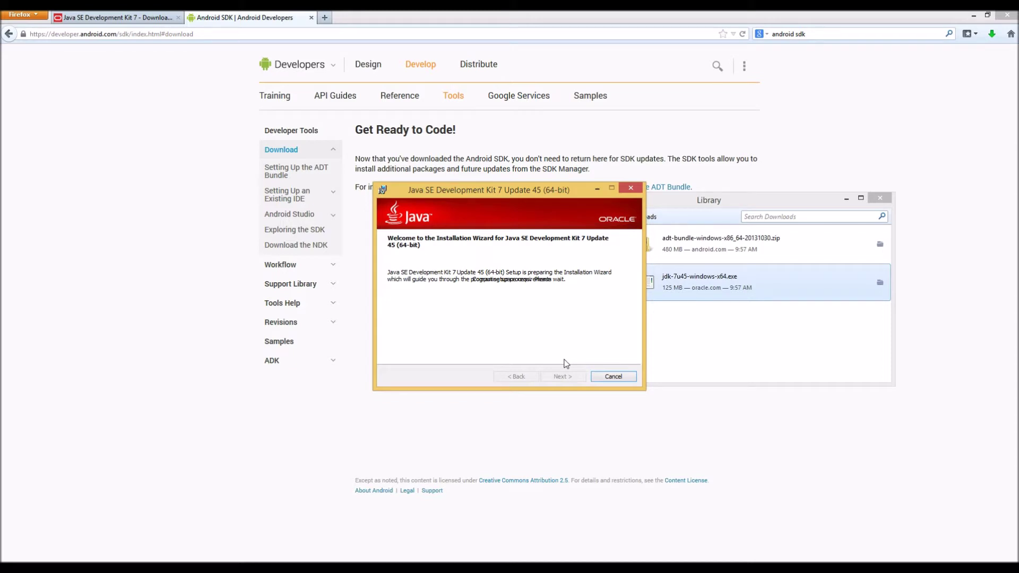
Install JDK 7 Update 45 (64-bit) with default features and folders, then close the installer
{"action": "left_click", "coordinate": [564, 378]}
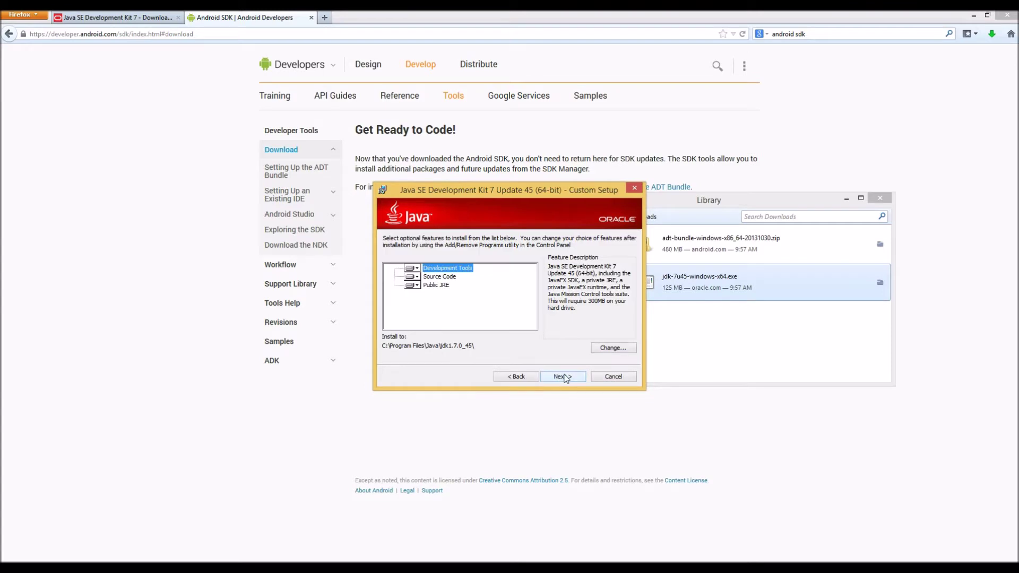
{"action": "left_click", "coordinate": [565, 377]}
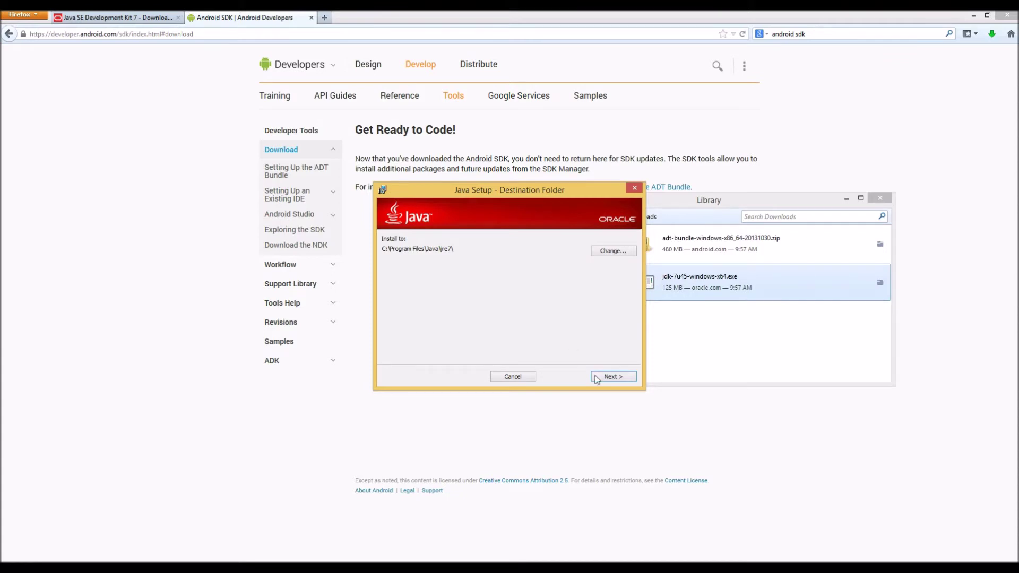
{"action": "left_click", "coordinate": [613, 376]}
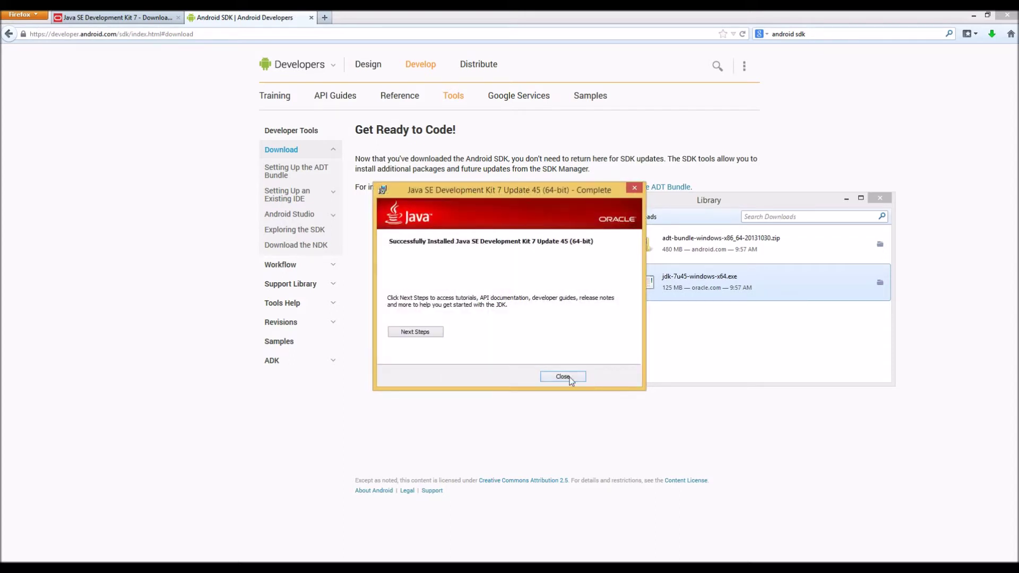
{"action": "left_click", "coordinate": [569, 379]}
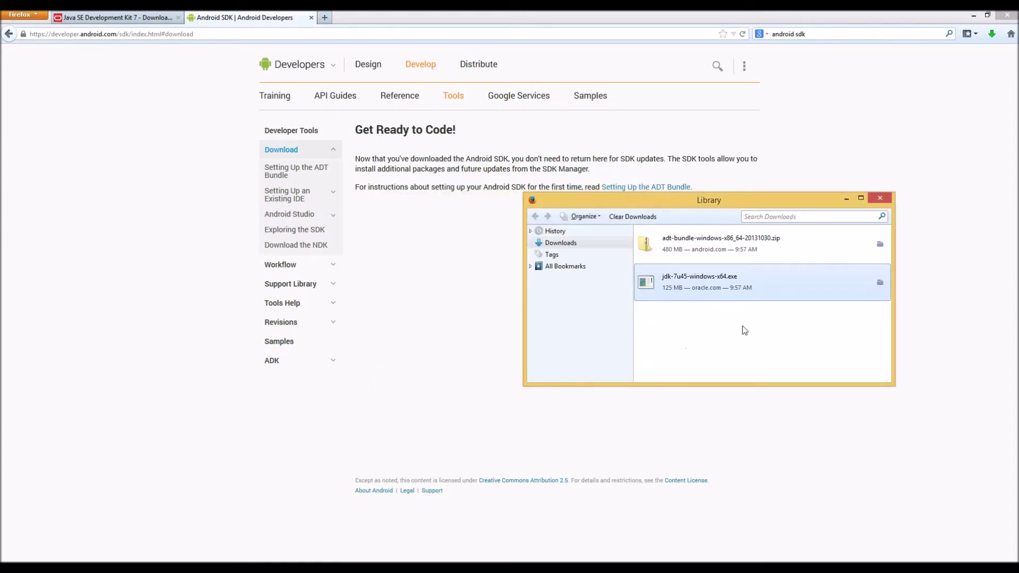
{"action": "left_click", "coordinate": [879, 245]}
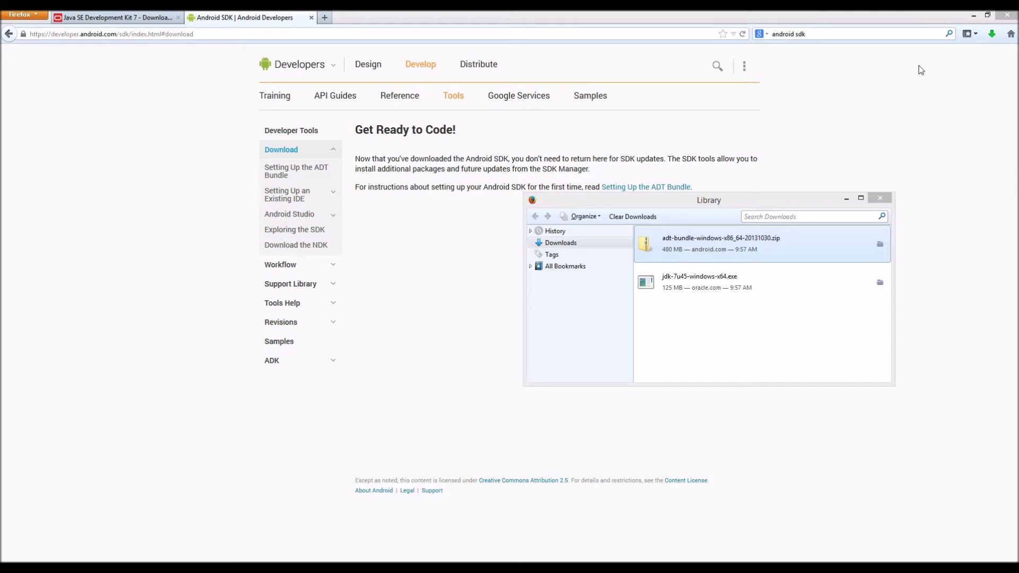
Minimise Firefox and open File Explorer full-screen on the BOOTCAMP (C:) drive
{"action": "left_click", "coordinate": [973, 18]}
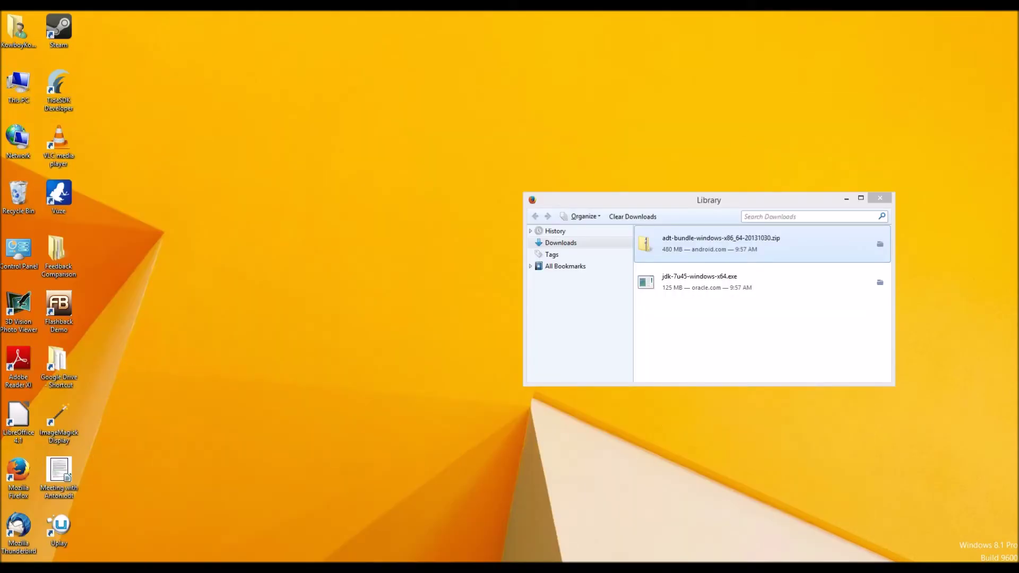
{"action": "key", "text": "super+e"}
{"action": "left_click_drag", "start_coordinate": [476, 69], "coordinate": [316, 11]}
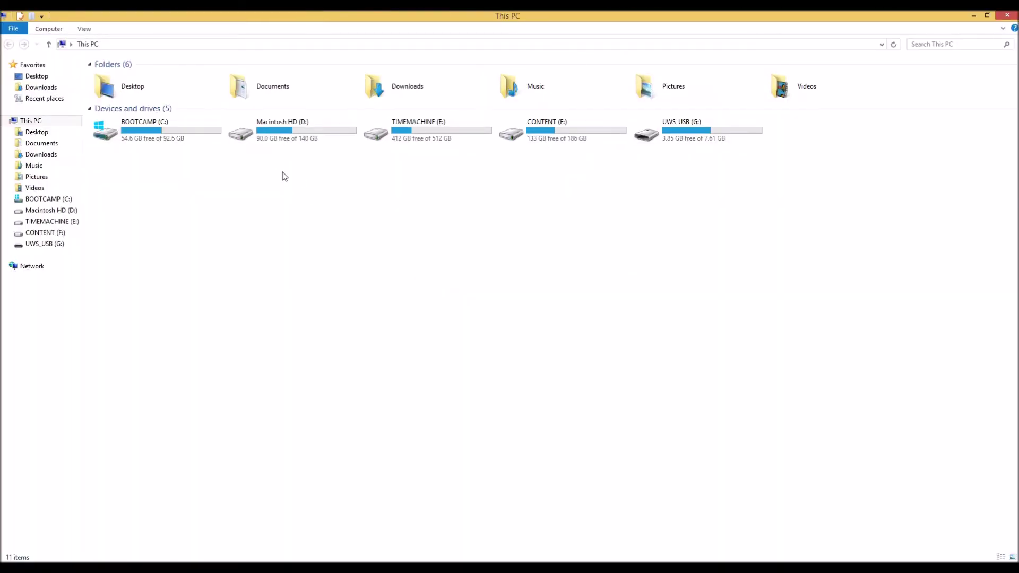
{"action": "double_click", "coordinate": [163, 130]}
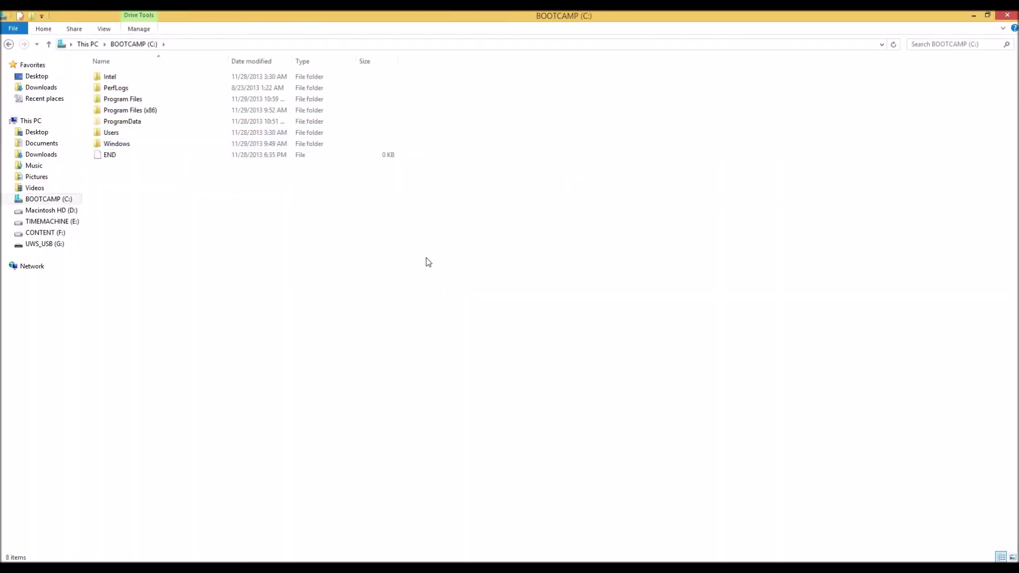
Create an 'adt' folder on C: and move the ADT bundle zip into it
{"action": "right_click", "coordinate": [151, 205]}
{"action": "mouse_move", "coordinate": [244, 385]}
{"action": "left_click", "coordinate": [297, 394]}
{"action": "right_click", "coordinate": [251, 354]}
{"action": "mouse_move", "coordinate": [333, 533]}
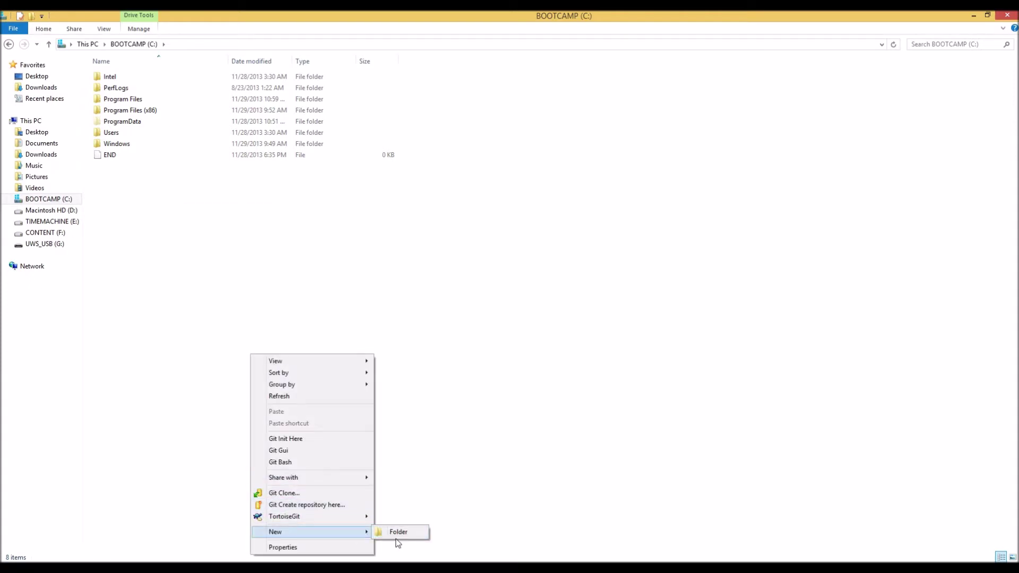
{"action": "left_click", "coordinate": [399, 532]}
{"action": "type", "text": "adt"}
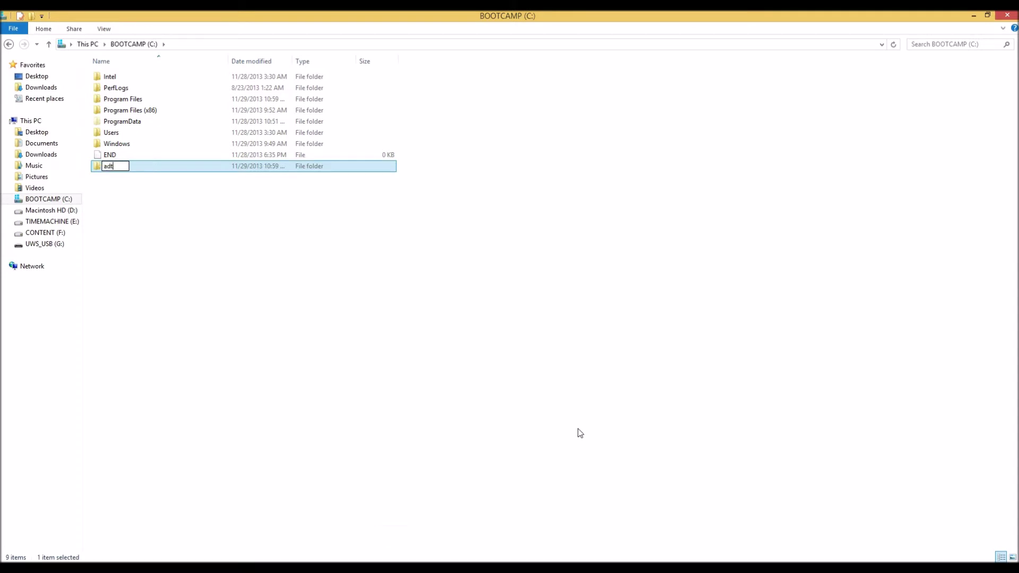
{"action": "key", "text": "Return"}
{"action": "key", "text": "Return"}
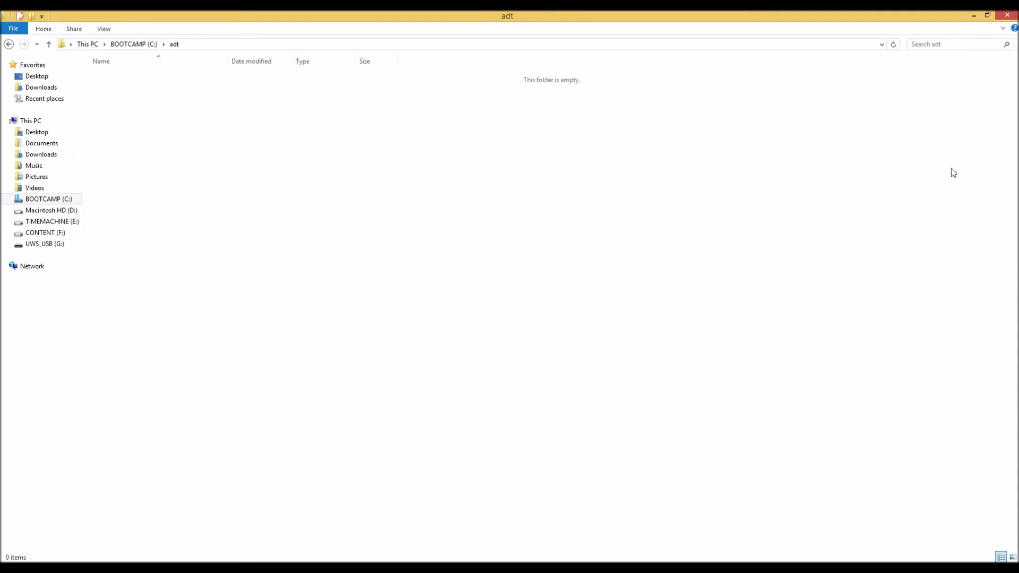
{"action": "left_click_drag", "start_coordinate": [681, 162], "coordinate": [451, 183]}
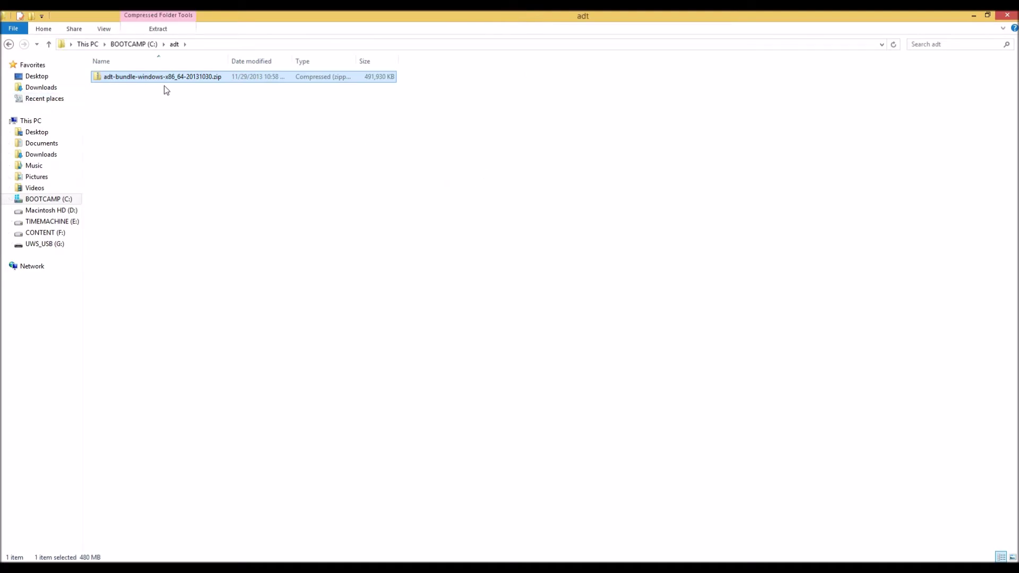
Extract adt-bundle-windows-x86_64-20131030.zip into the adt folder with Extract All
{"action": "right_click", "coordinate": [137, 80]}
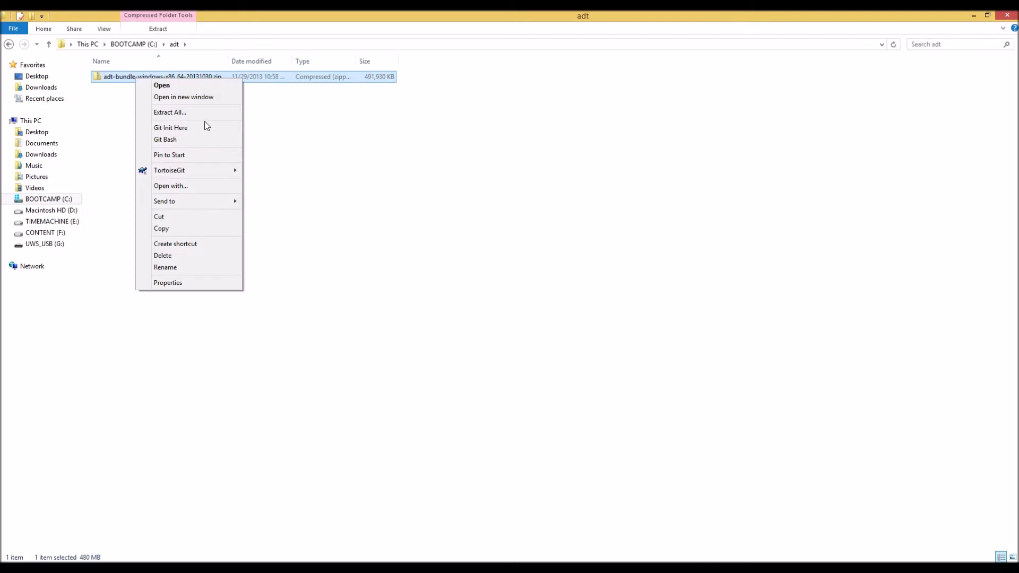
{"action": "left_click", "coordinate": [212, 110]}
{"action": "left_click", "coordinate": [608, 398]}
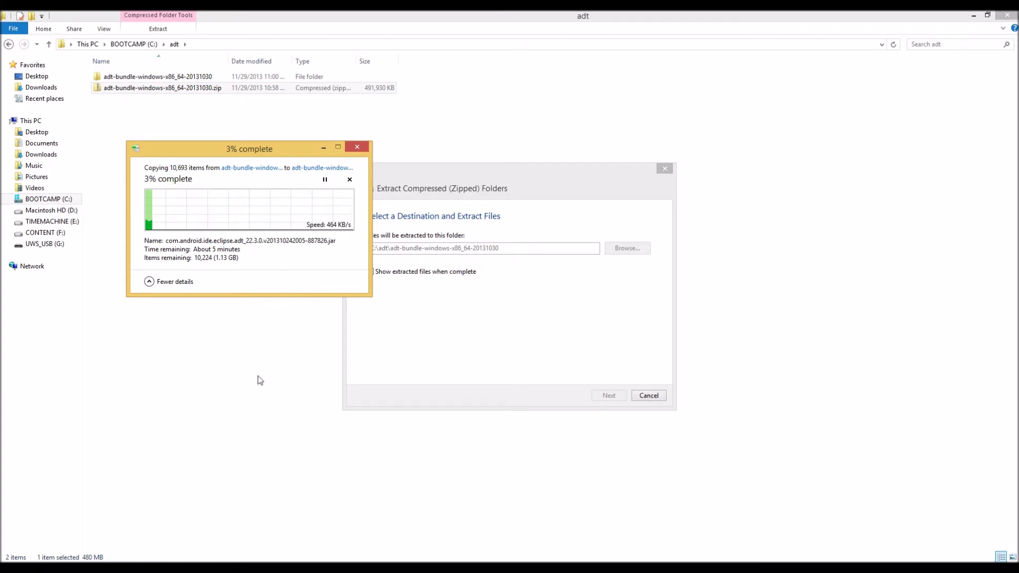
{"action": "left_click", "coordinate": [252, 558]}
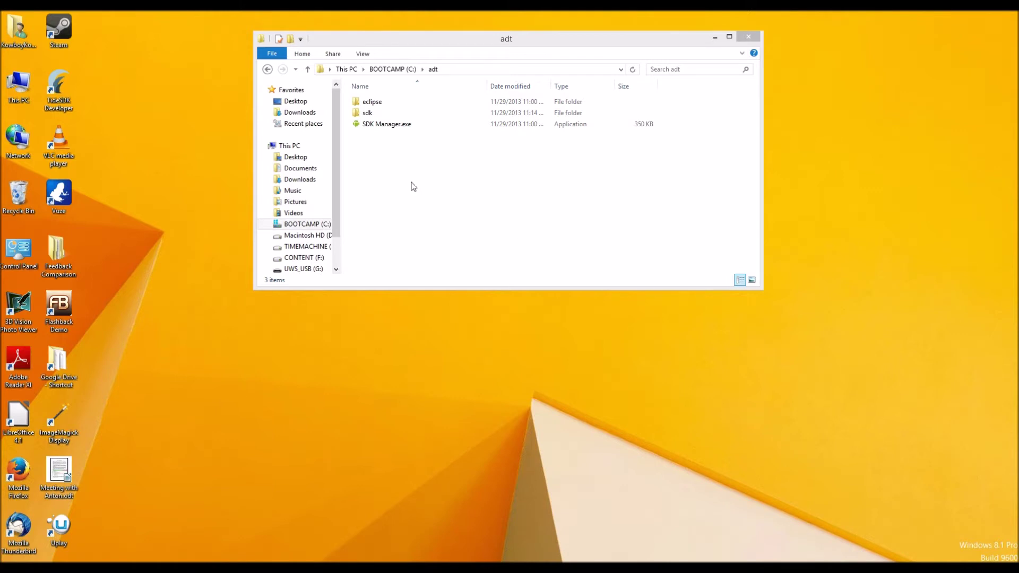
{"action": "left_click_drag", "start_coordinate": [412, 186], "coordinate": [359, 86]}
{"action": "left_click", "coordinate": [470, 184]}
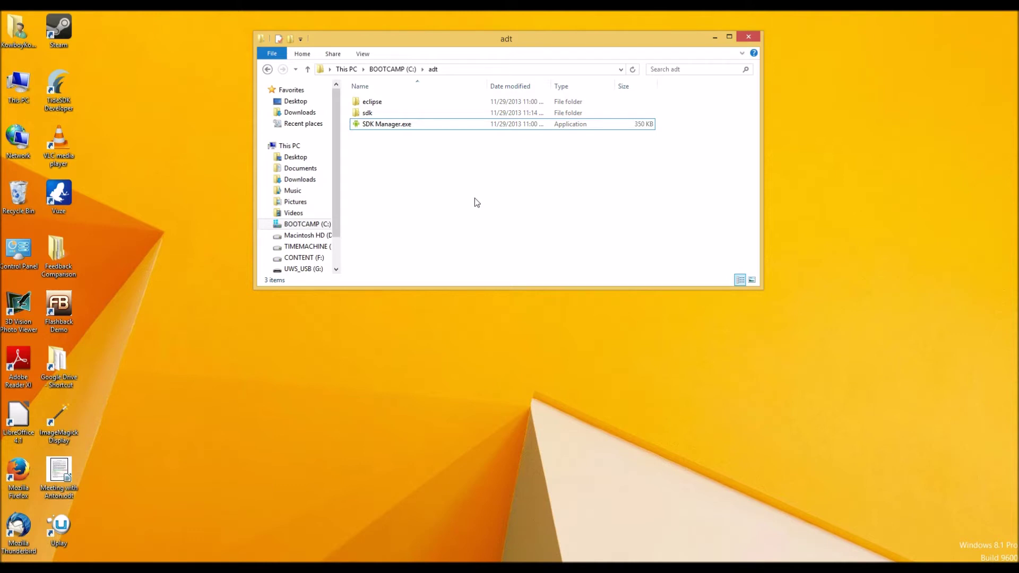
{"action": "left_click_drag", "start_coordinate": [496, 176], "coordinate": [358, 94]}
{"action": "left_click", "coordinate": [419, 169]}
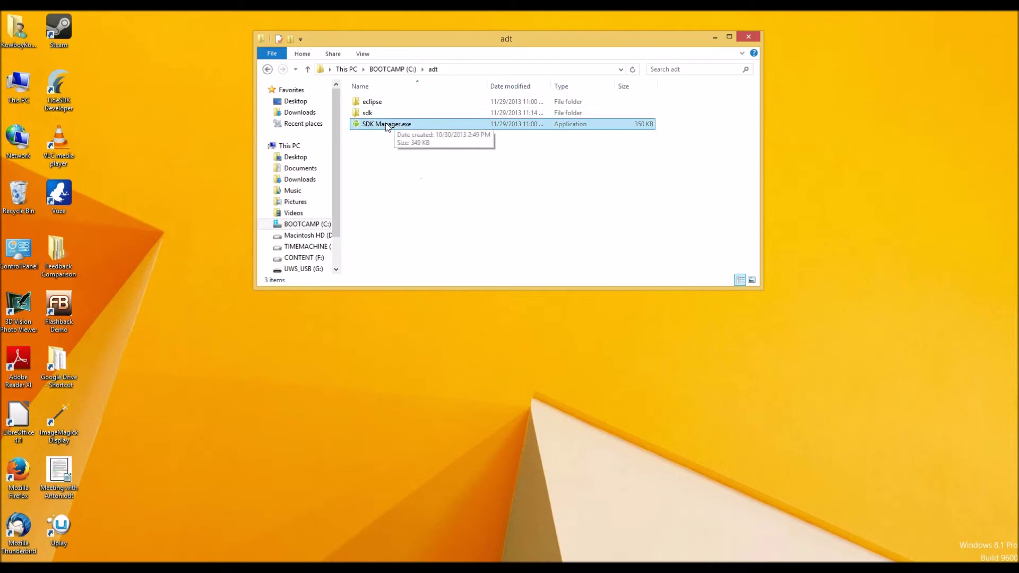
{"action": "left_click_drag", "start_coordinate": [486, 40], "coordinate": [604, 37]}
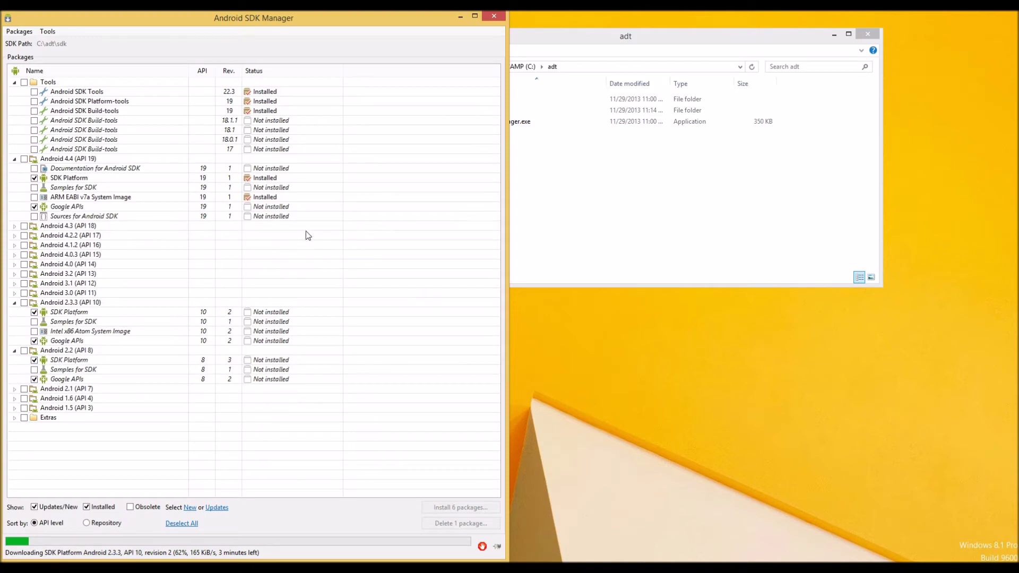
Unsnap and minimise SDK Manager during its download, and move the adt window top-right
{"action": "left_click_drag", "start_coordinate": [318, 32], "coordinate": [367, 71]}
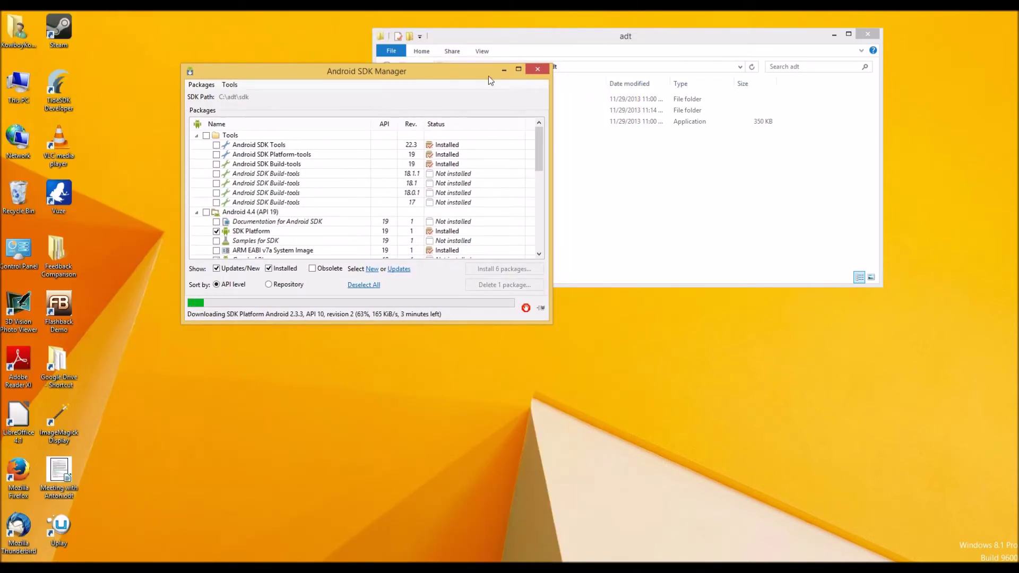
{"action": "left_click", "coordinate": [503, 69]}
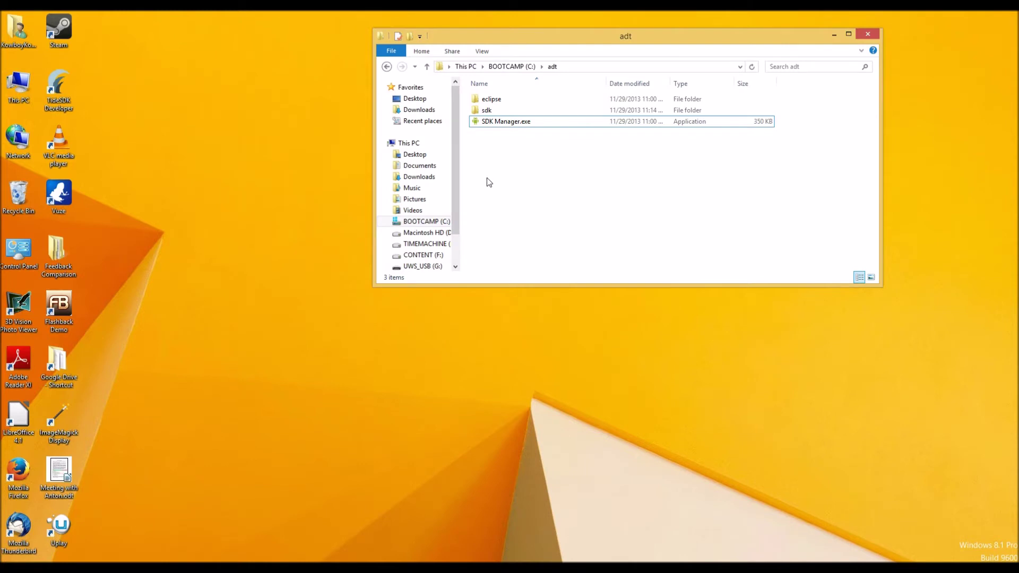
{"action": "double_click", "coordinate": [17, 89]}
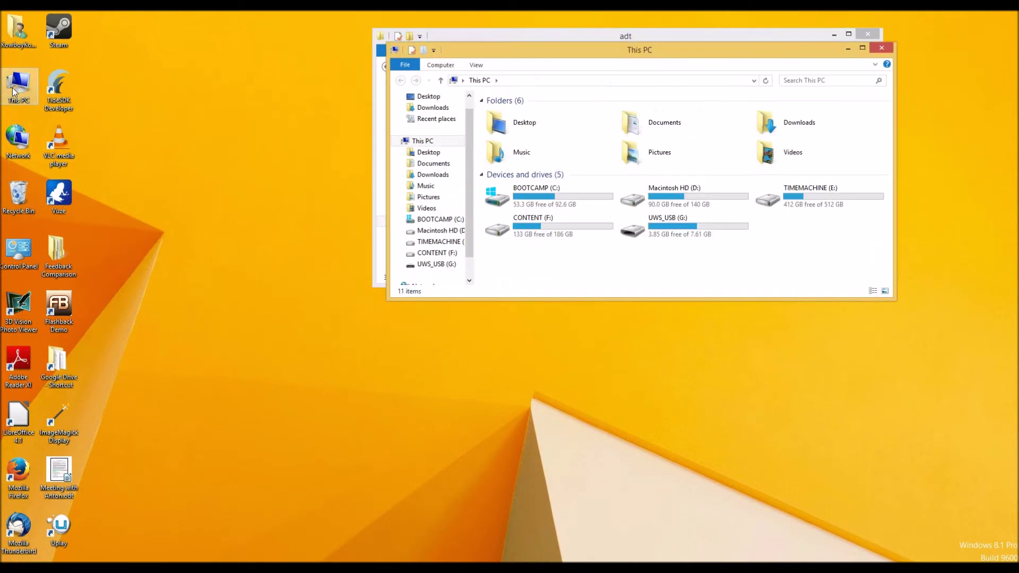
{"action": "left_click", "coordinate": [881, 48]}
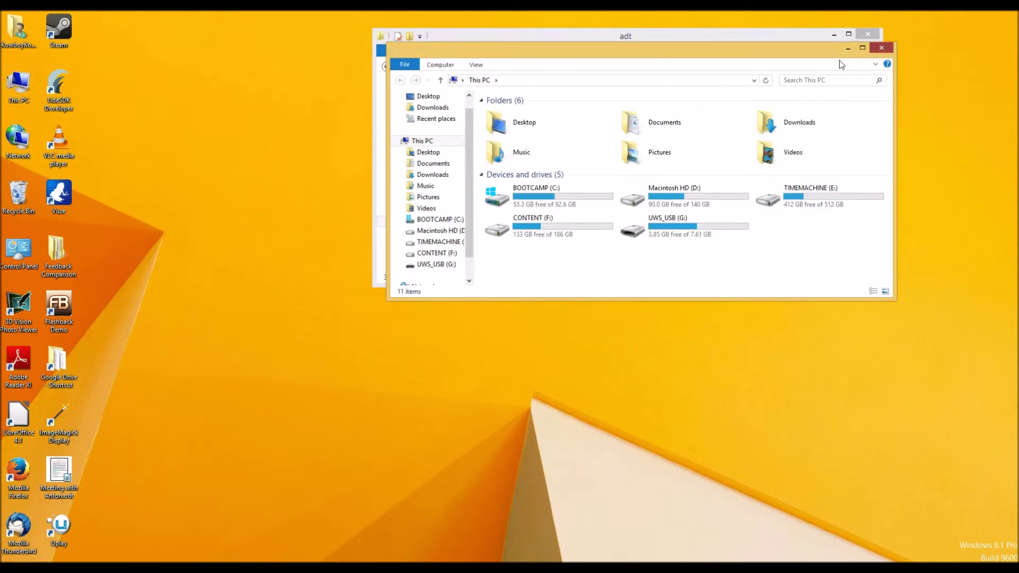
{"action": "left_click_drag", "start_coordinate": [572, 37], "coordinate": [667, 26]}
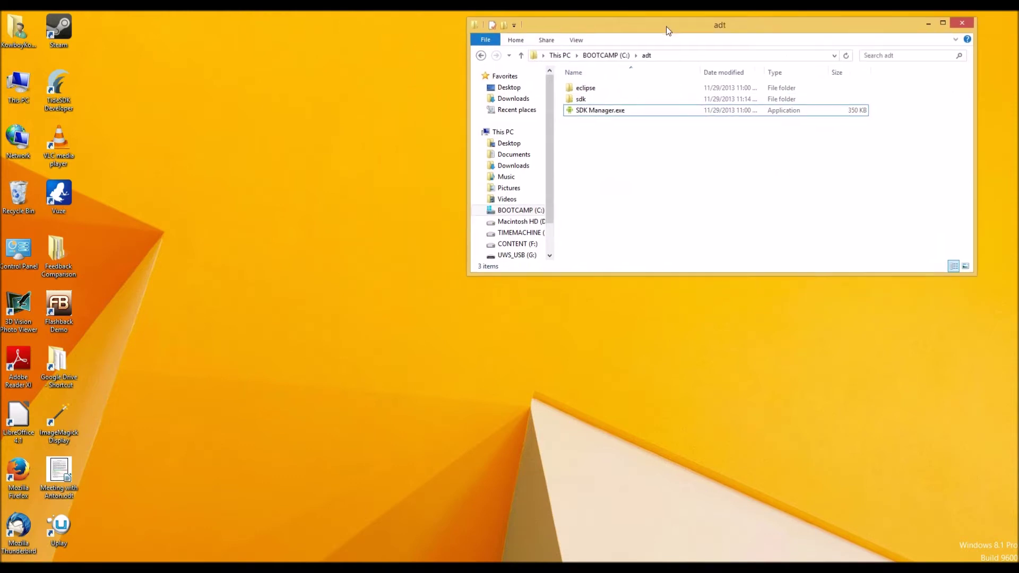
{"action": "left_click", "coordinate": [20, 85]}
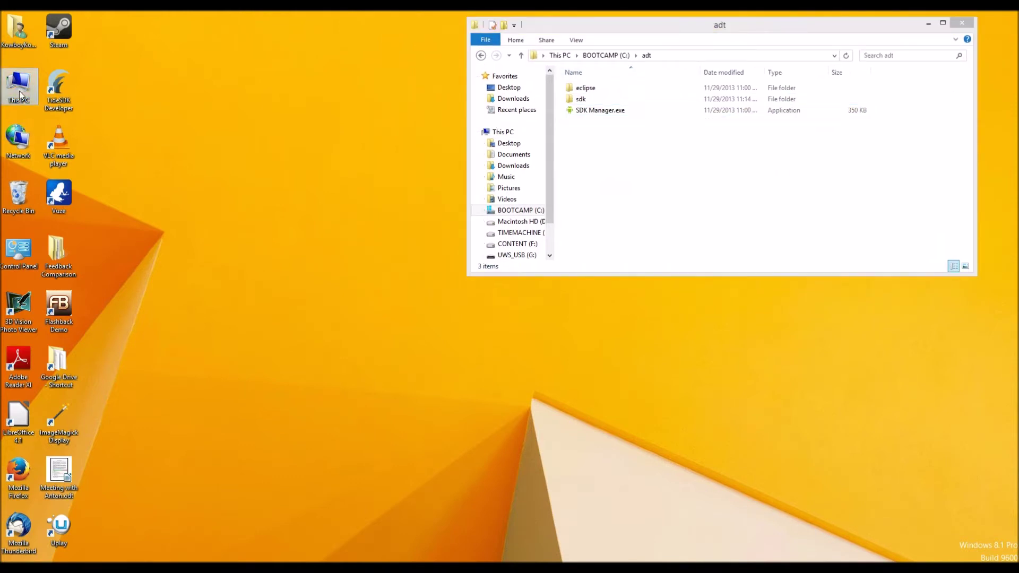
Open Environment Variables from This PC's Properties via Advanced system settings
{"action": "right_click", "coordinate": [19, 93]}
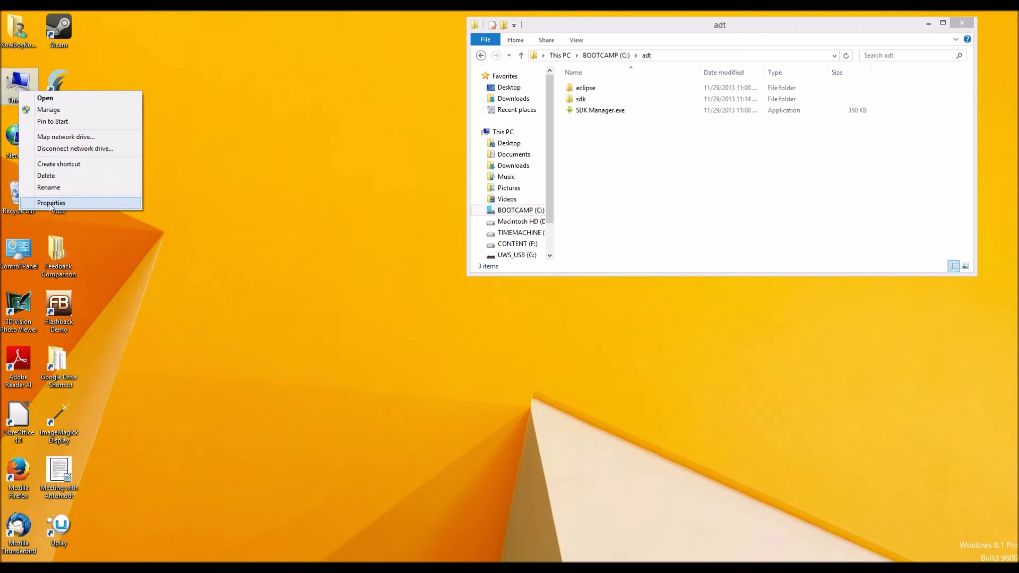
{"action": "left_click", "coordinate": [82, 204]}
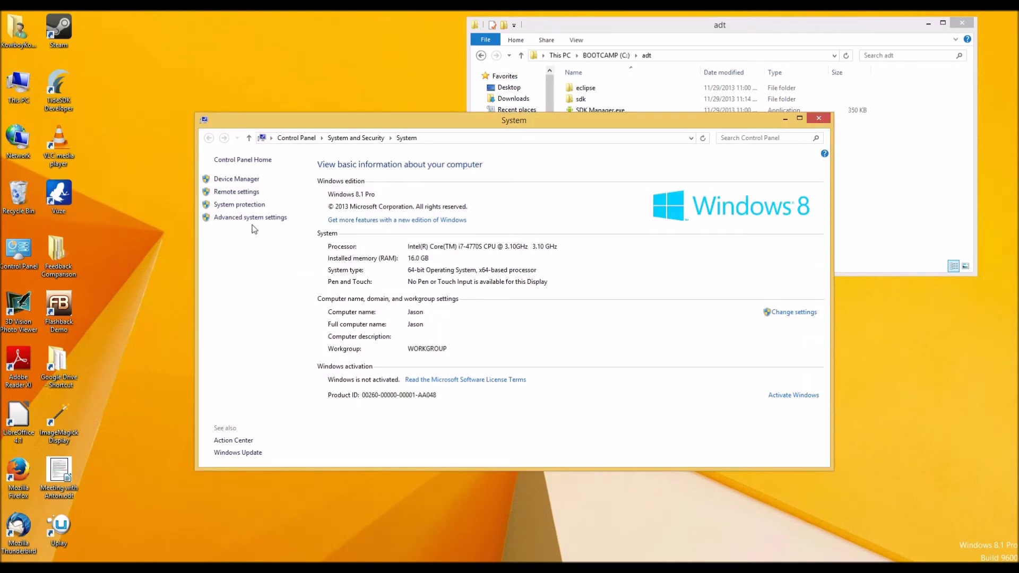
{"action": "left_click", "coordinate": [254, 218]}
{"action": "left_click", "coordinate": [818, 119]}
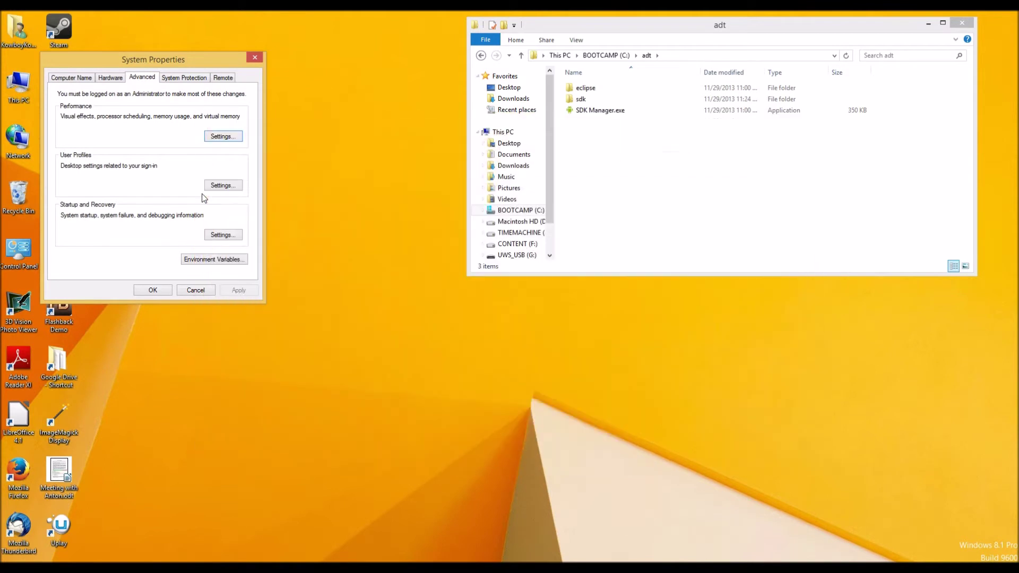
{"action": "left_click", "coordinate": [204, 260]}
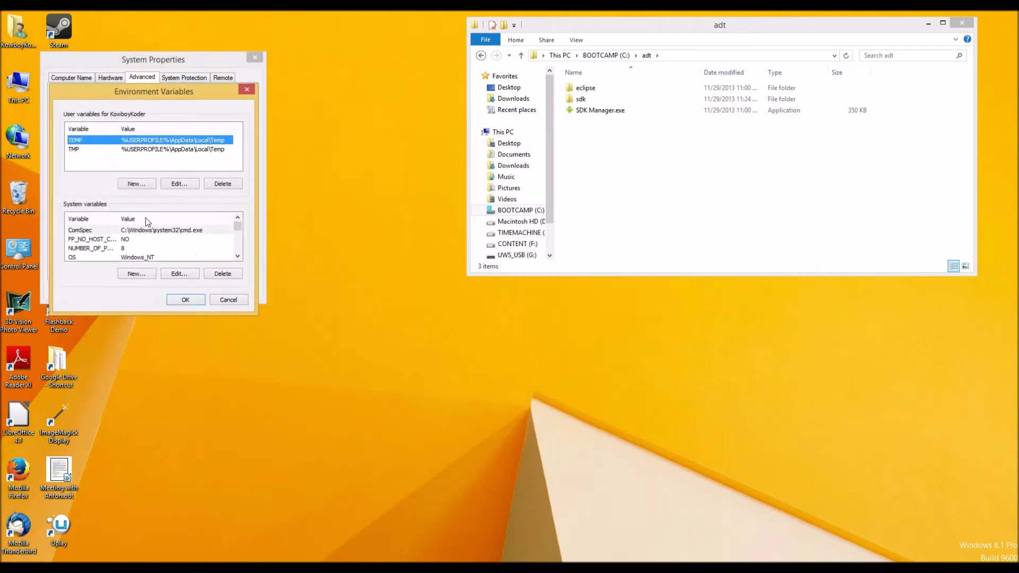
Open the Path system variable for editing and highlight the start of its value
{"action": "left_click", "coordinate": [106, 248]}
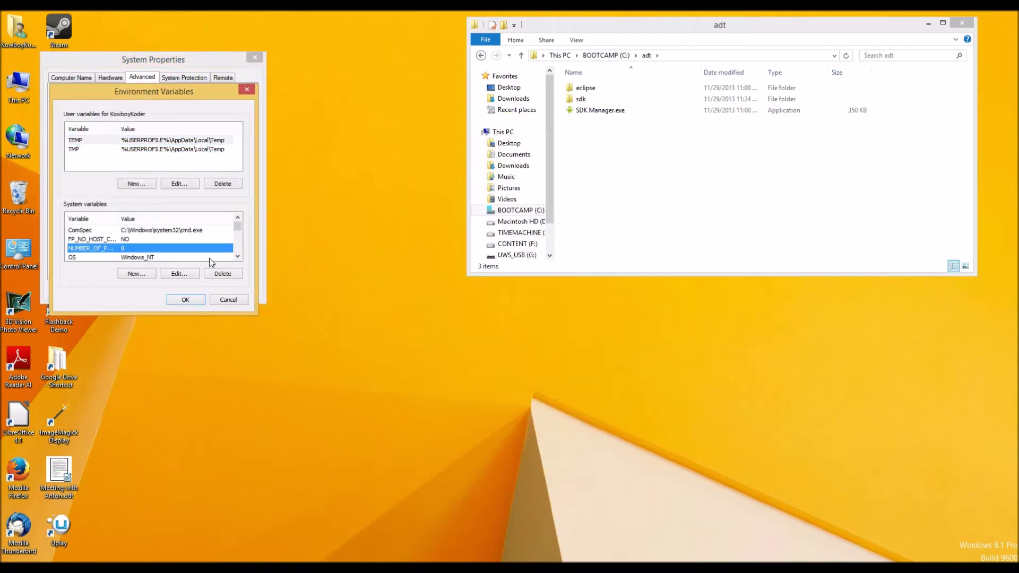
{"action": "left_click", "coordinate": [238, 257]}
{"action": "left_click", "coordinate": [85, 230]}
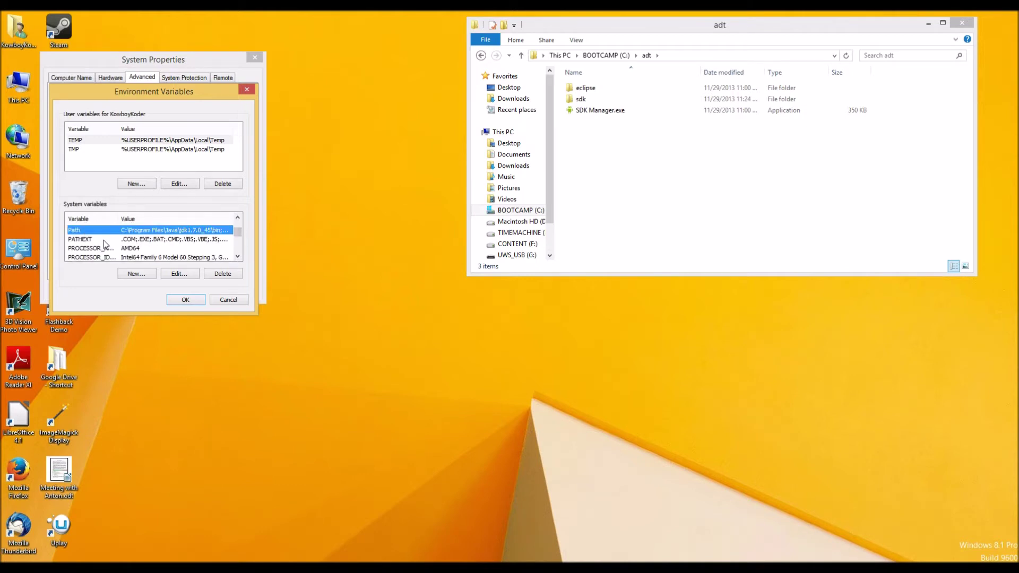
{"action": "left_click", "coordinate": [181, 273]}
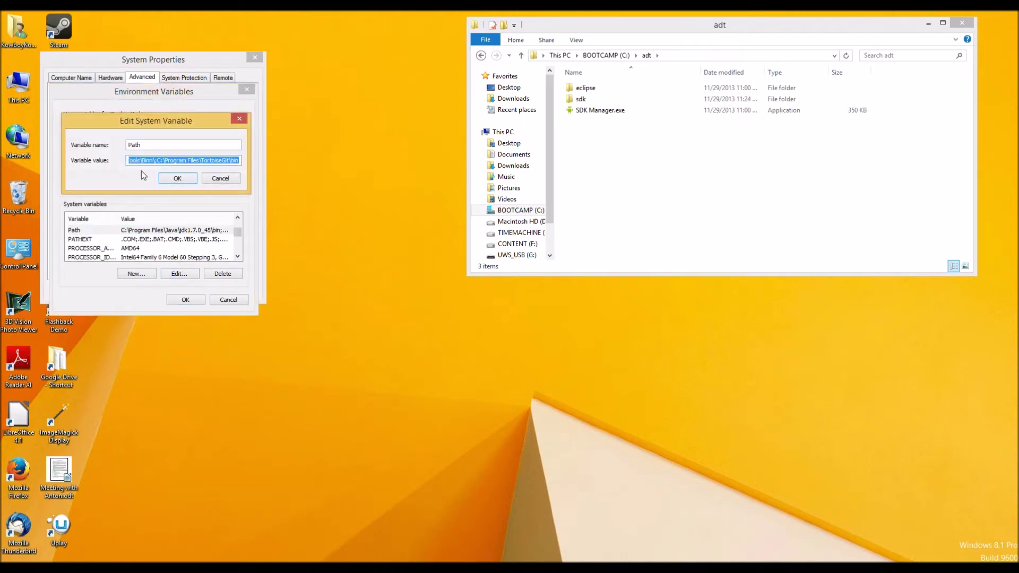
{"action": "left_click", "coordinate": [151, 162]}
{"action": "left_click_drag", "start_coordinate": [151, 162], "coordinate": [101, 159]}
Browse to C:\Program Files\Java\jdk1.7.0_45\bin in File Explorer
{"action": "left_click", "coordinate": [606, 55]}
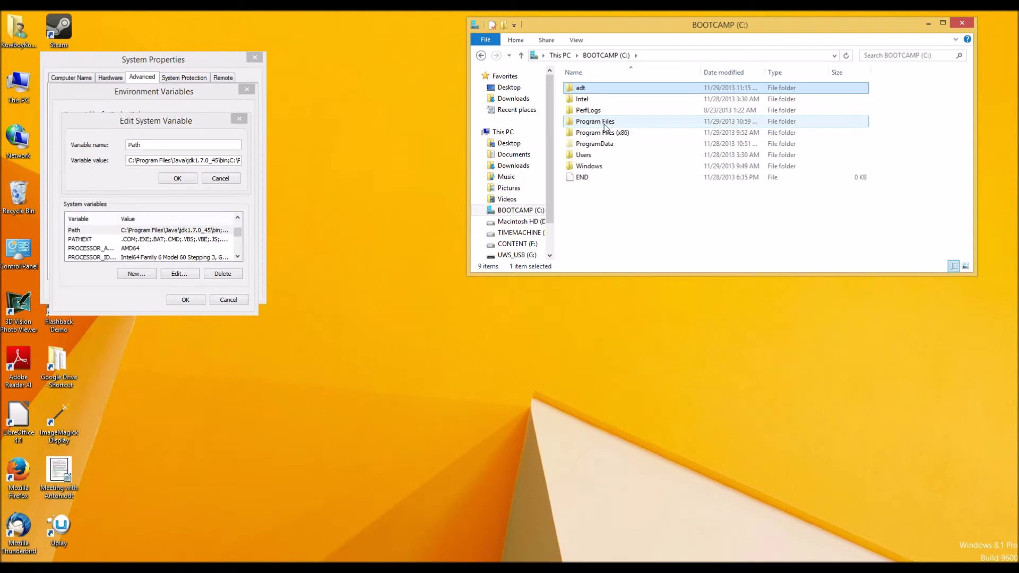
{"action": "double_click", "coordinate": [605, 123]}
{"action": "double_click", "coordinate": [594, 176]}
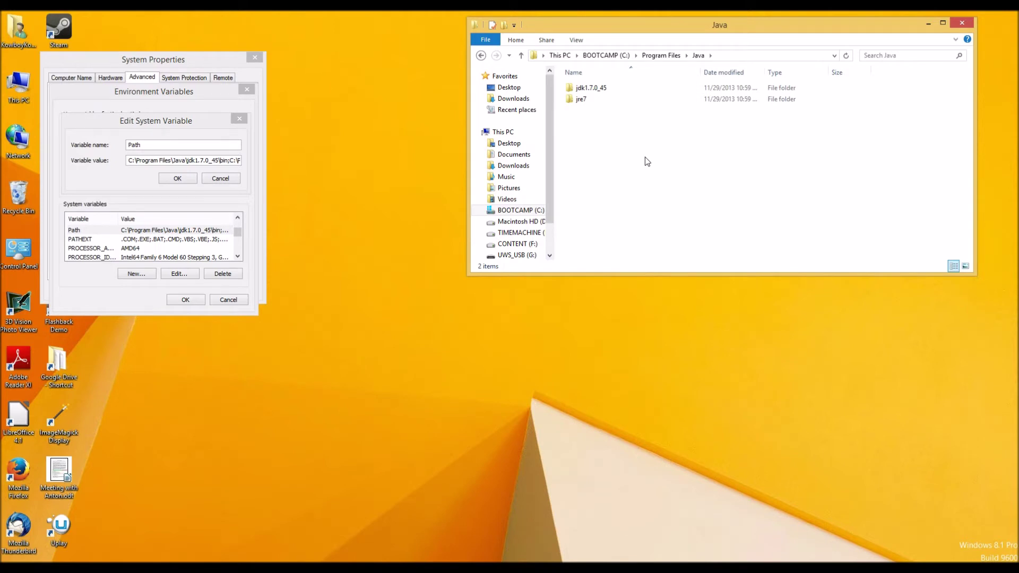
{"action": "double_click", "coordinate": [608, 89]}
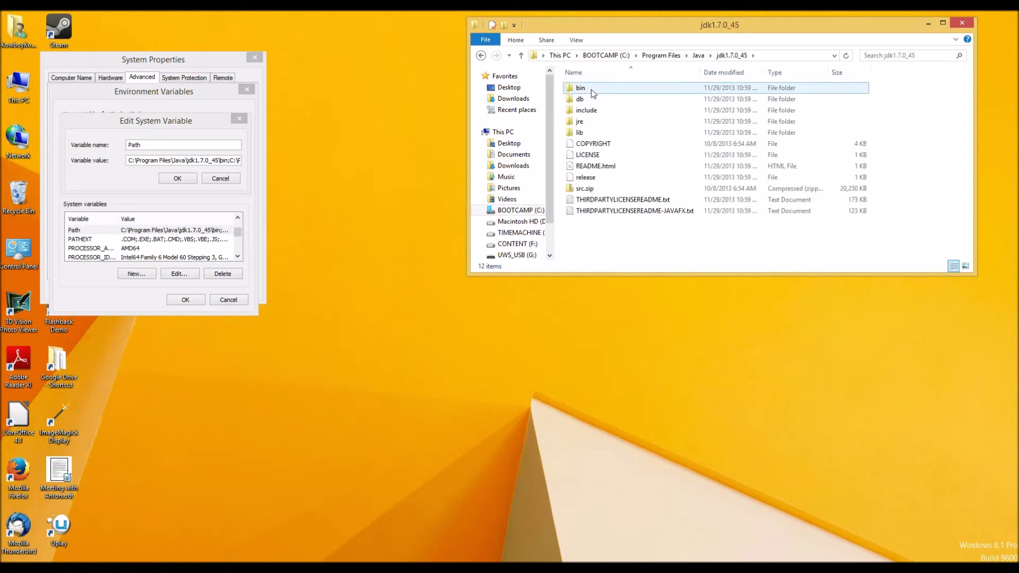
{"action": "double_click", "coordinate": [592, 90]}
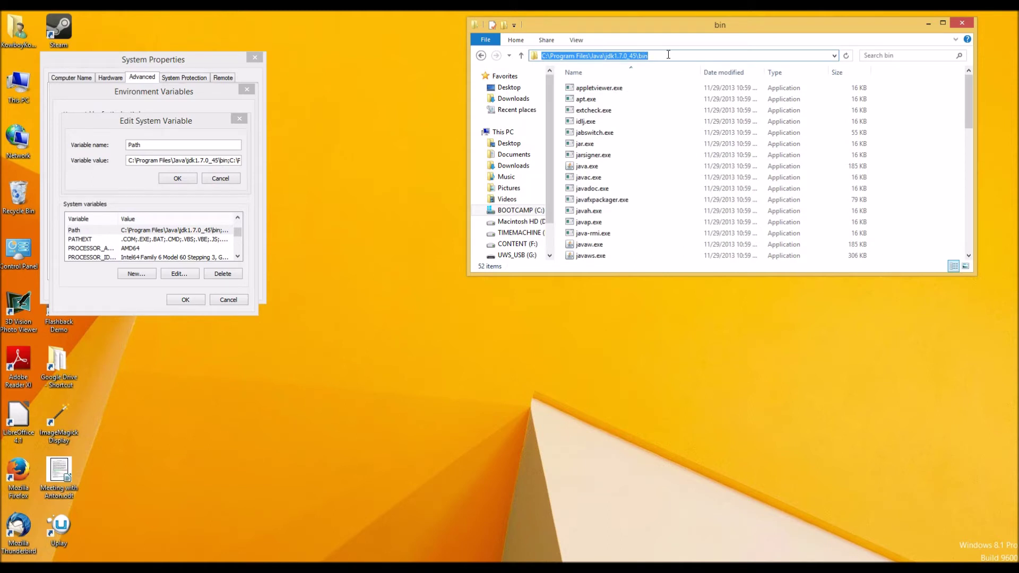
Compare the JDK bin entry in Path, then cancel all three dialogs unchanged
{"action": "left_click", "coordinate": [169, 160]}
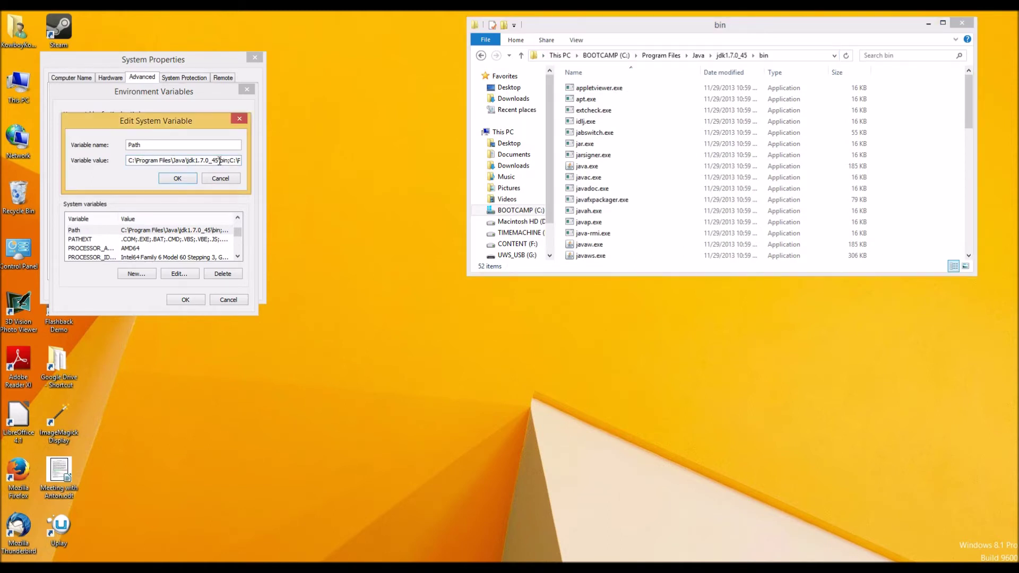
{"action": "left_click_drag", "start_coordinate": [228, 161], "coordinate": [117, 161]}
{"action": "left_click", "coordinate": [183, 160]}
{"action": "left_click_drag", "start_coordinate": [228, 162], "coordinate": [126, 161]}
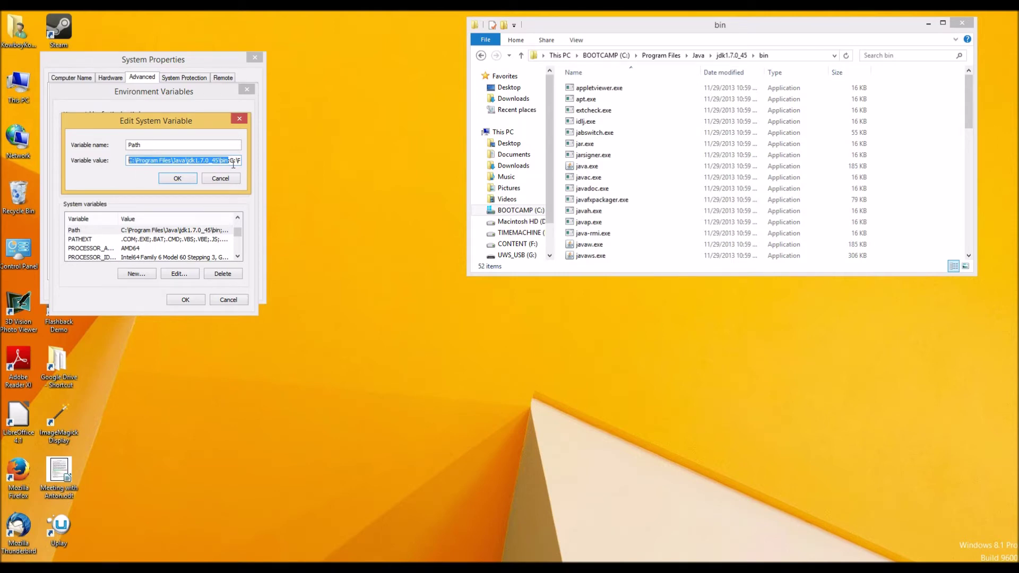
{"action": "left_click", "coordinate": [219, 179]}
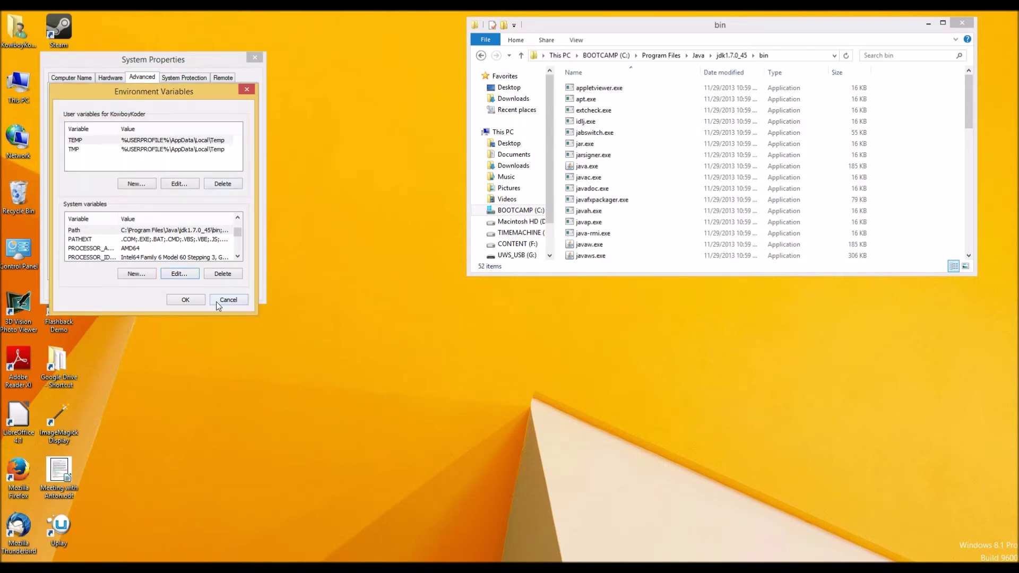
{"action": "left_click", "coordinate": [220, 300]}
{"action": "left_click", "coordinate": [204, 290]}
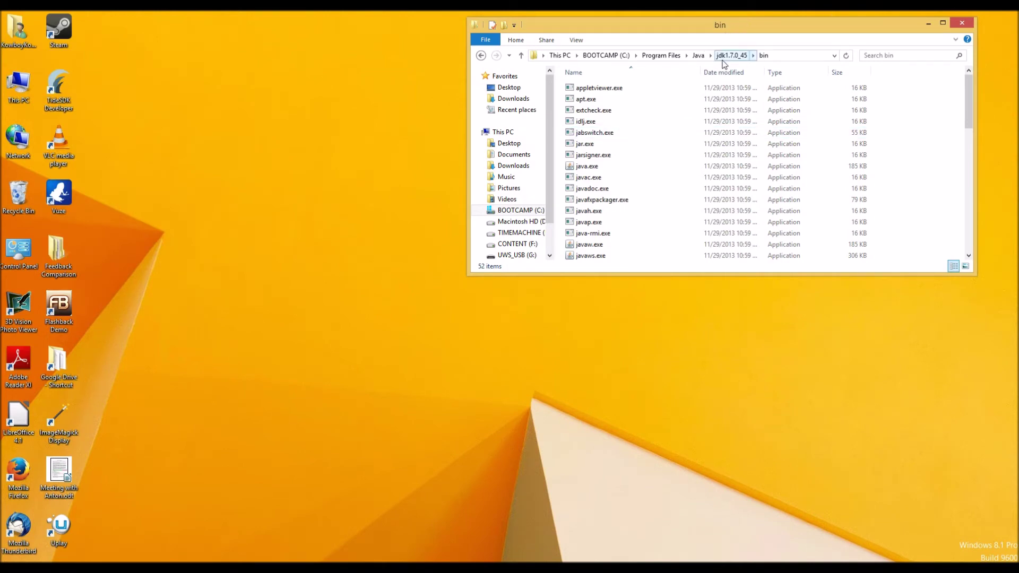
Navigate back up to C: and reopen the adt folder
{"action": "left_click", "coordinate": [698, 55]}
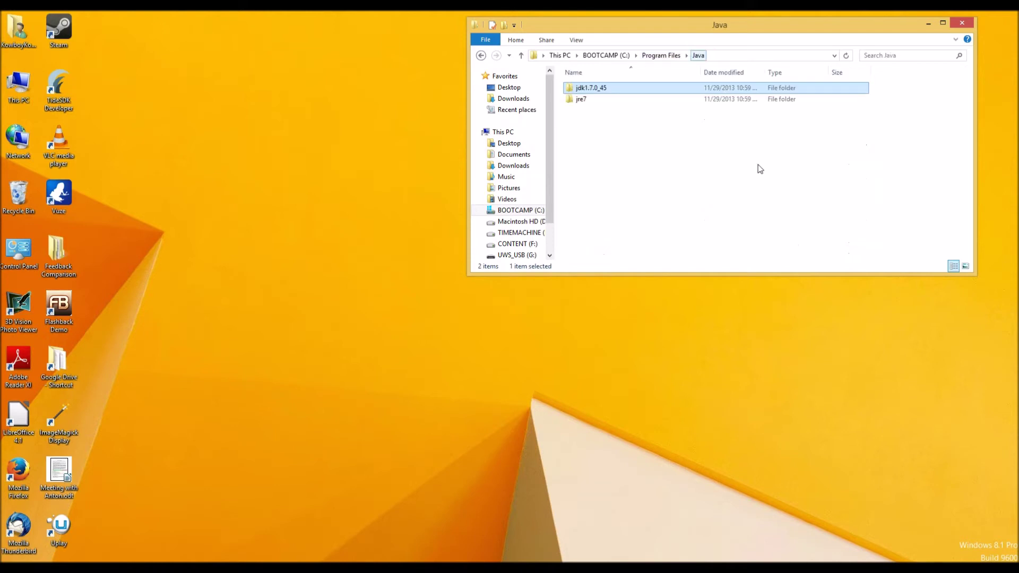
{"action": "left_click", "coordinate": [661, 55]}
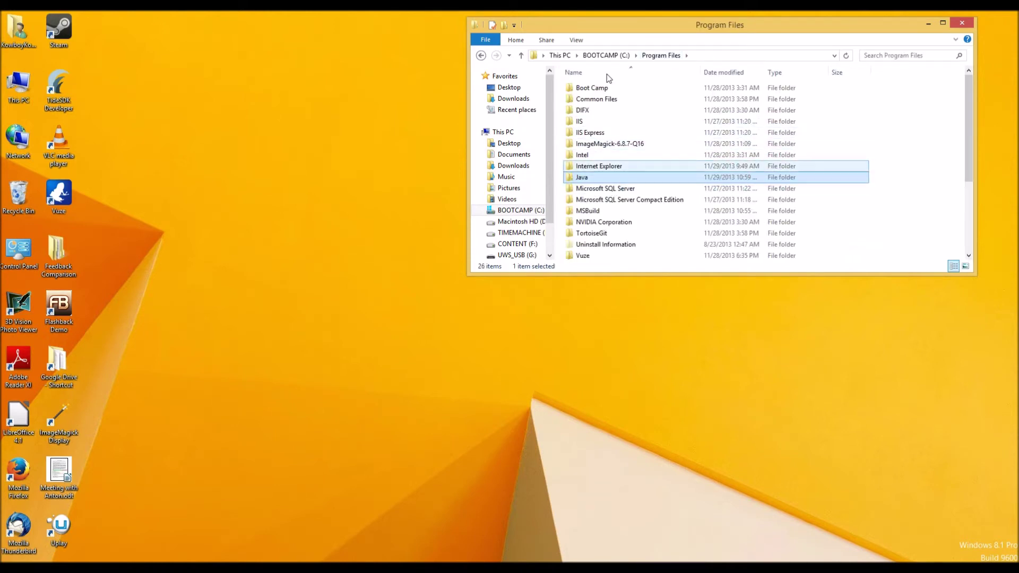
{"action": "left_click", "coordinate": [608, 57]}
{"action": "double_click", "coordinate": [583, 88]}
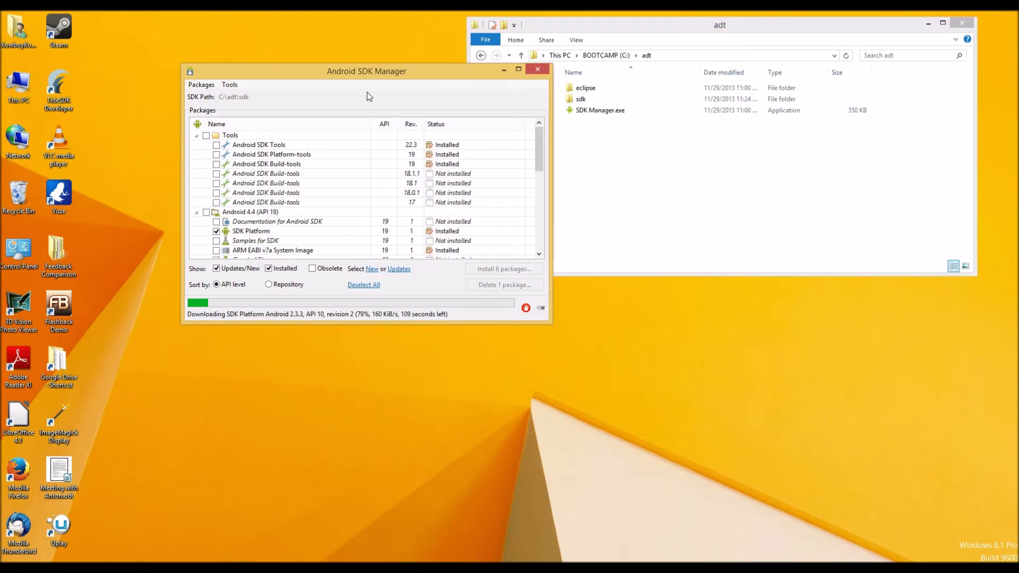
Move the Android SDK Manager window up-left and enlarge it to show more packages
{"action": "left_click_drag", "start_coordinate": [357, 71], "coordinate": [270, 57]}
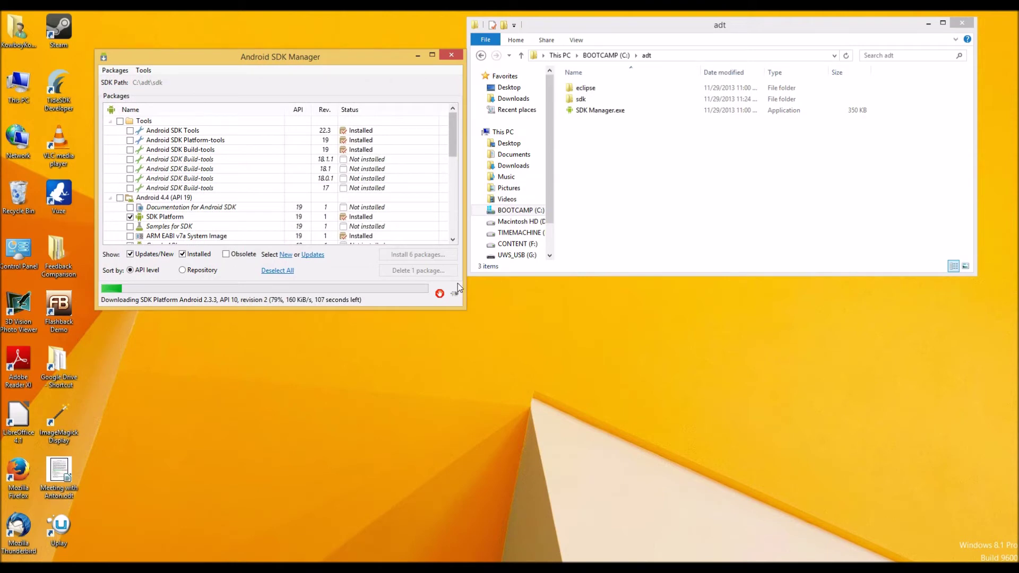
{"action": "left_click_drag", "start_coordinate": [461, 310], "coordinate": [763, 512]}
{"action": "left_click_drag", "start_coordinate": [298, 59], "coordinate": [263, 40]}
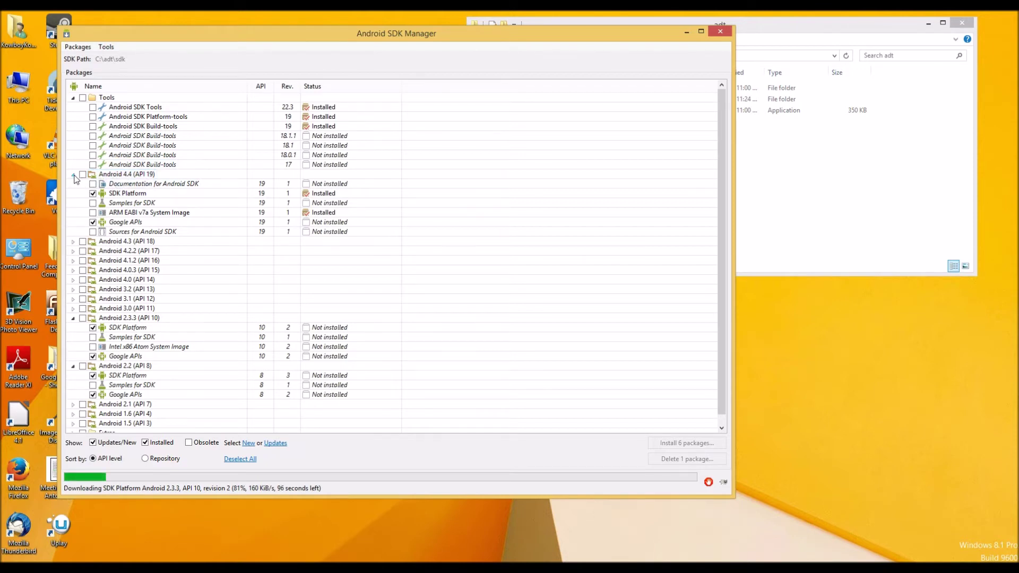
Collapse, re-expand and collapse the Android 4.4 (API 19) group, then bring Firefox's Appcelerator Resources page forward
{"action": "left_click", "coordinate": [73, 174]}
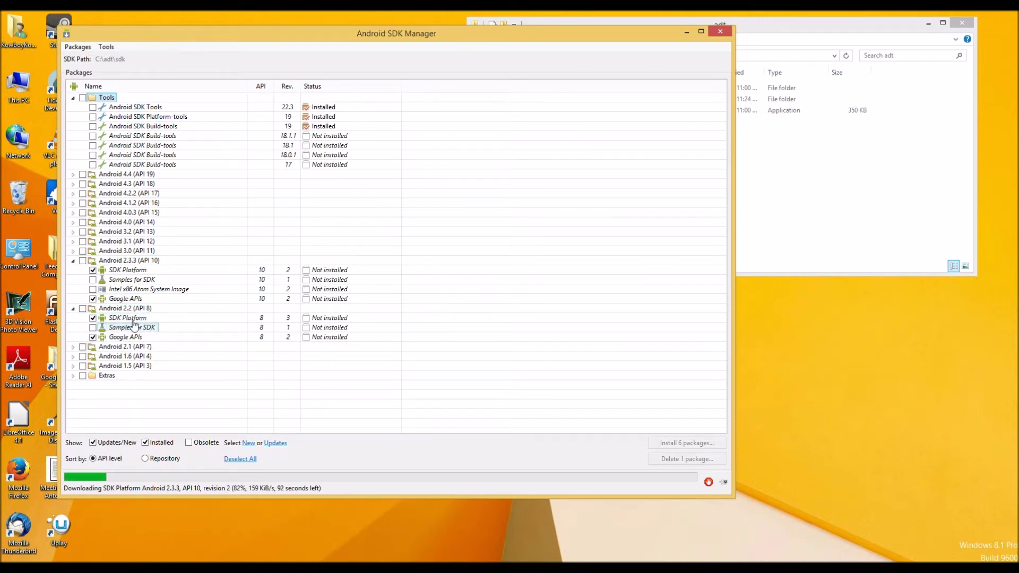
{"action": "double_click", "coordinate": [103, 175]}
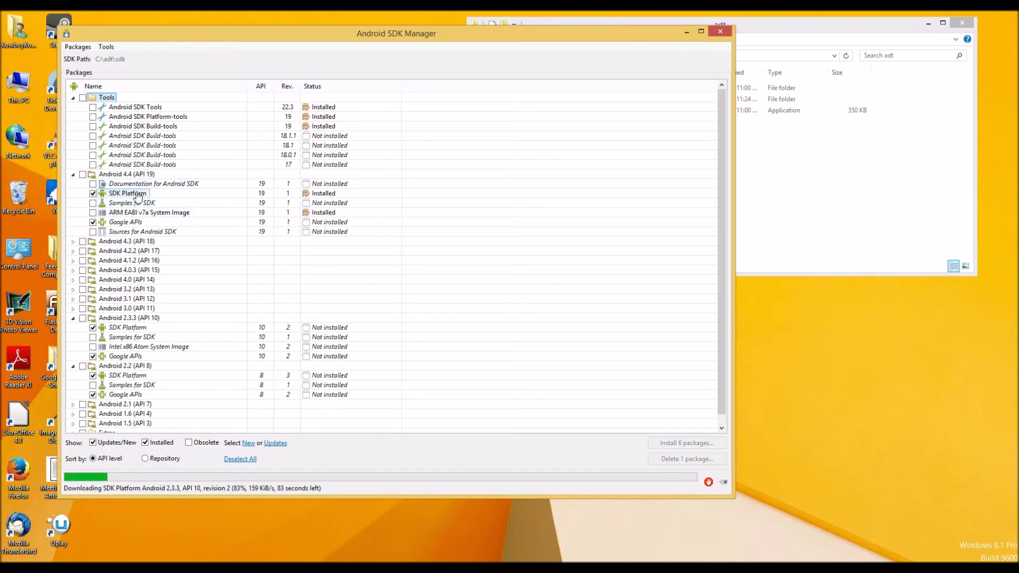
{"action": "left_click", "coordinate": [73, 175]}
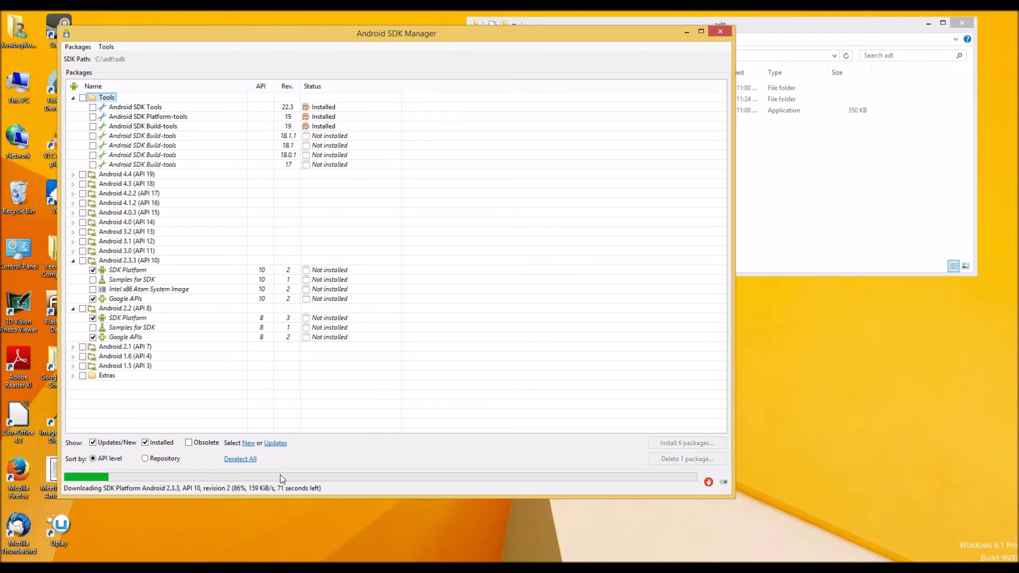
{"action": "left_click", "coordinate": [171, 568]}
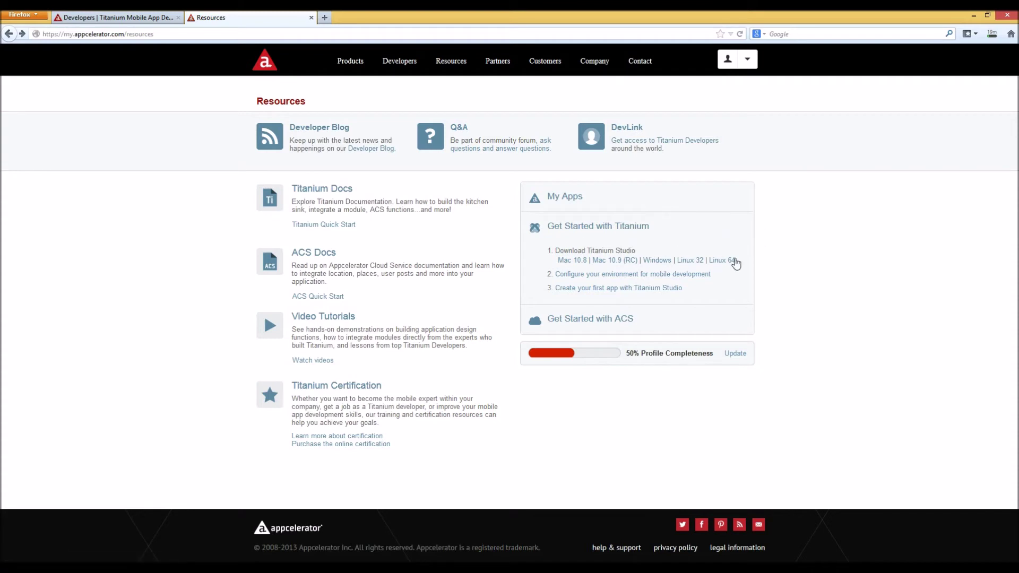
Check the Titanium_Studio.exe download progress in Firefox's downloads list, then minimize Firefox
{"action": "left_click", "coordinate": [982, 32]}
{"action": "left_click", "coordinate": [953, 13]}
{"action": "left_click", "coordinate": [992, 33]}
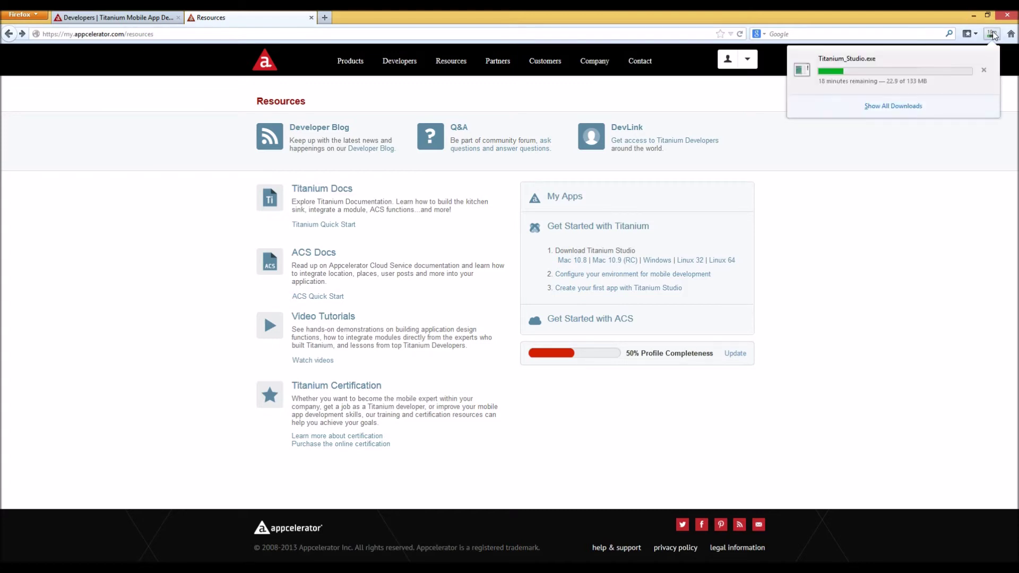
{"action": "left_click", "coordinate": [924, 19]}
{"action": "left_click", "coordinate": [968, 16]}
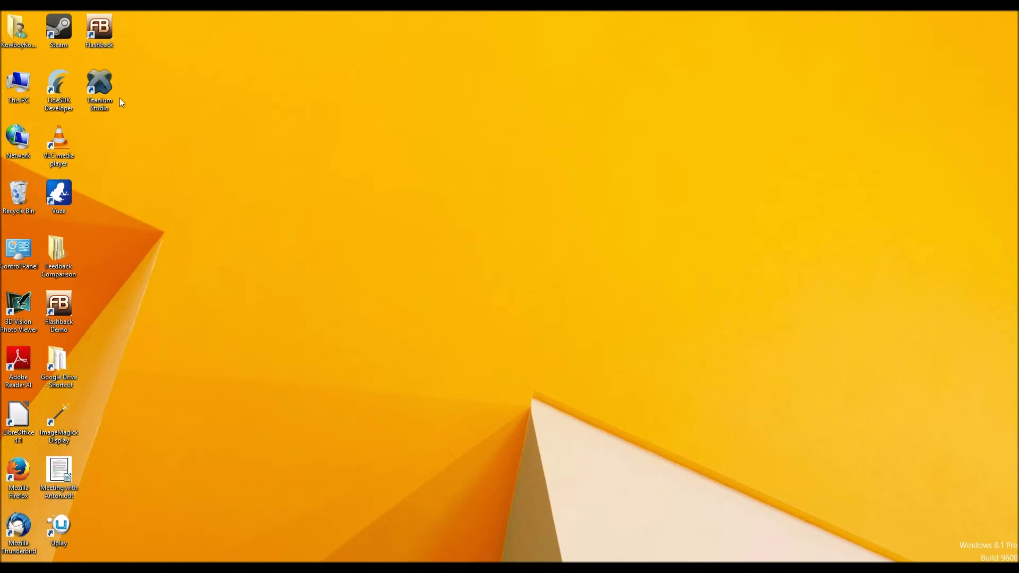
Launch Titanium Studio, move its JNI error aside, and maximize Firefox on the JDK 7 downloads page
{"action": "double_click", "coordinate": [99, 94]}
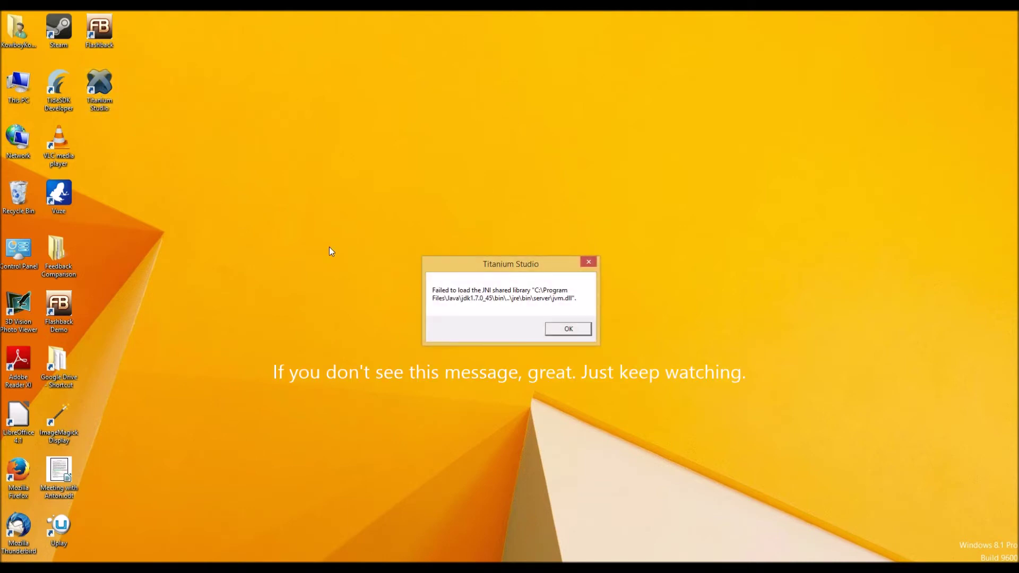
{"action": "left_click_drag", "start_coordinate": [470, 264], "coordinate": [342, 178]}
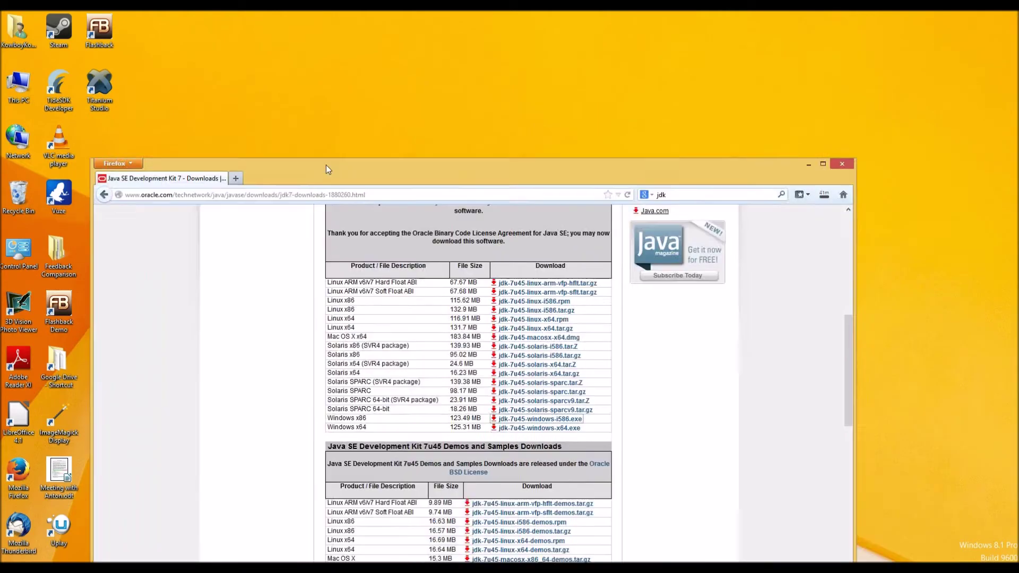
{"action": "left_click_drag", "start_coordinate": [325, 165], "coordinate": [338, 7]}
{"action": "left_click_drag", "start_coordinate": [1013, 284], "coordinate": [1014, 138]}
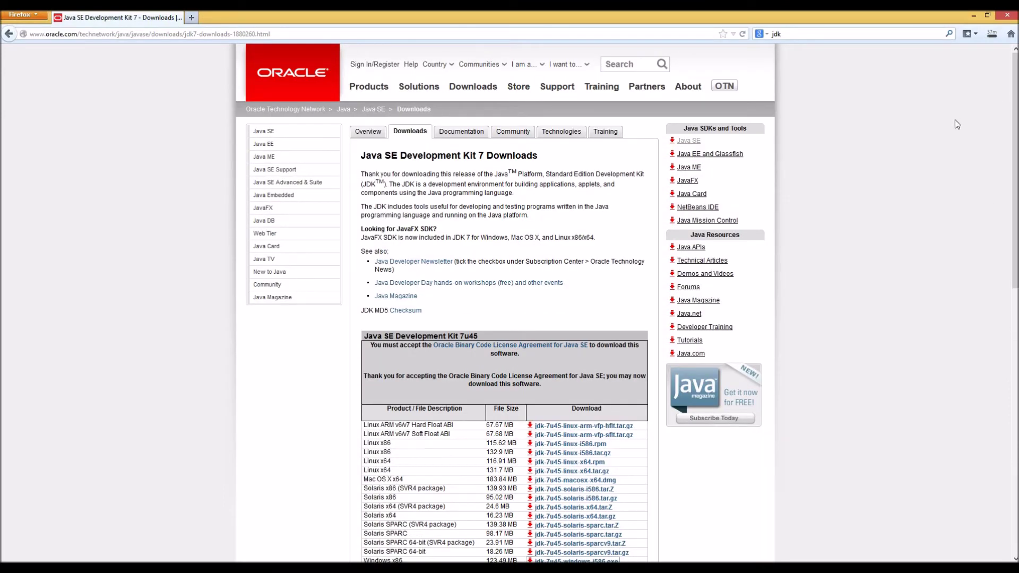
Scroll to the JDK 7u45 table and highlight the Windows x86 download entry
{"action": "left_click_drag", "start_coordinate": [1014, 110], "coordinate": [992, 247]}
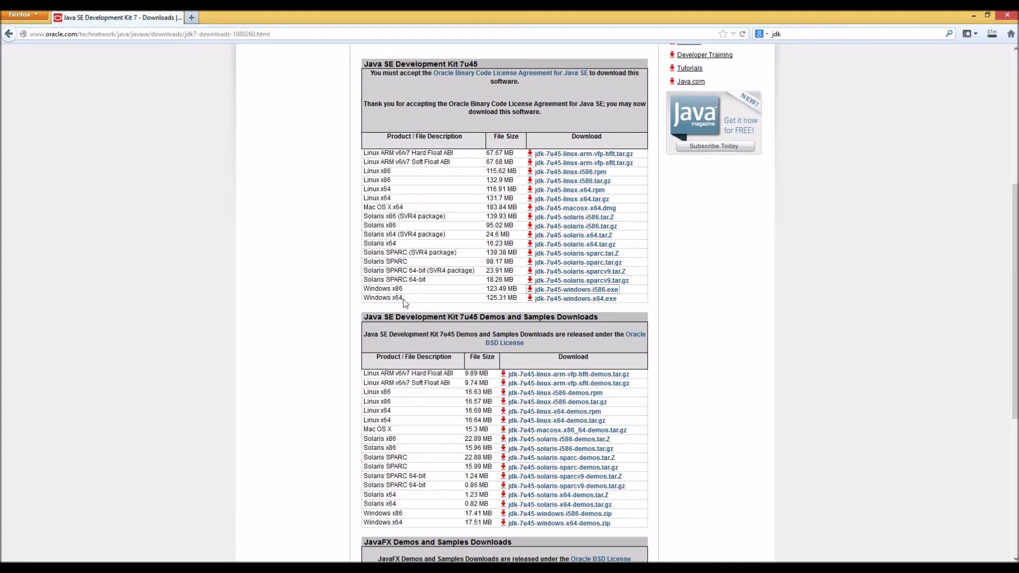
{"action": "left_click_drag", "start_coordinate": [363, 288], "coordinate": [411, 292]}
{"action": "left_click", "coordinate": [412, 293]}
{"action": "scroll", "coordinate": [411, 292], "scroll_direction": "up", "scroll_amount": 2}
{"action": "left_click_drag", "start_coordinate": [407, 354], "coordinate": [363, 350]}
{"action": "left_click", "coordinate": [407, 354]}
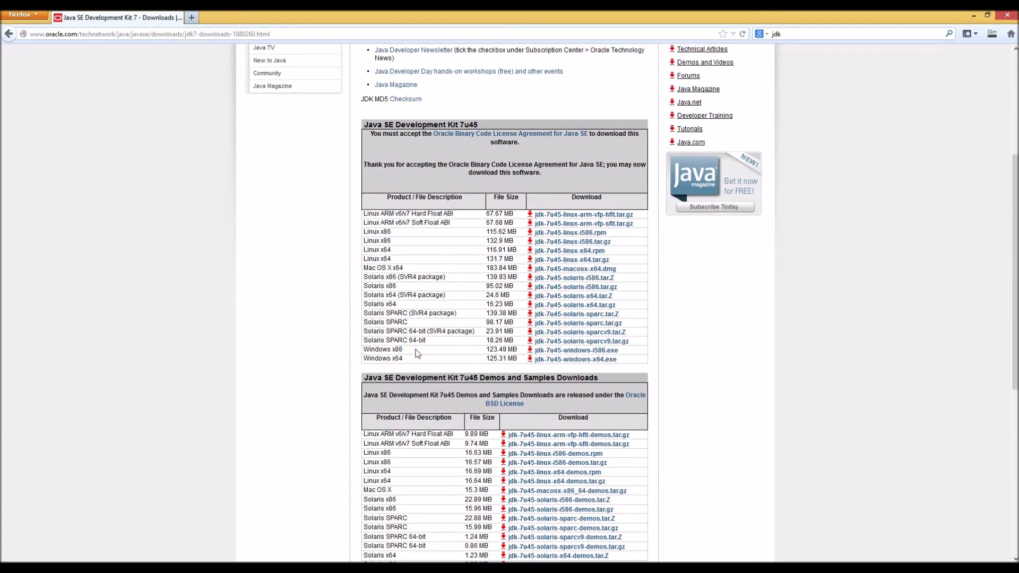
Restore Firefox to a smaller window, focus the error message, and start Titanium Studio again
{"action": "left_click_drag", "start_coordinate": [644, 11], "coordinate": [484, 297]}
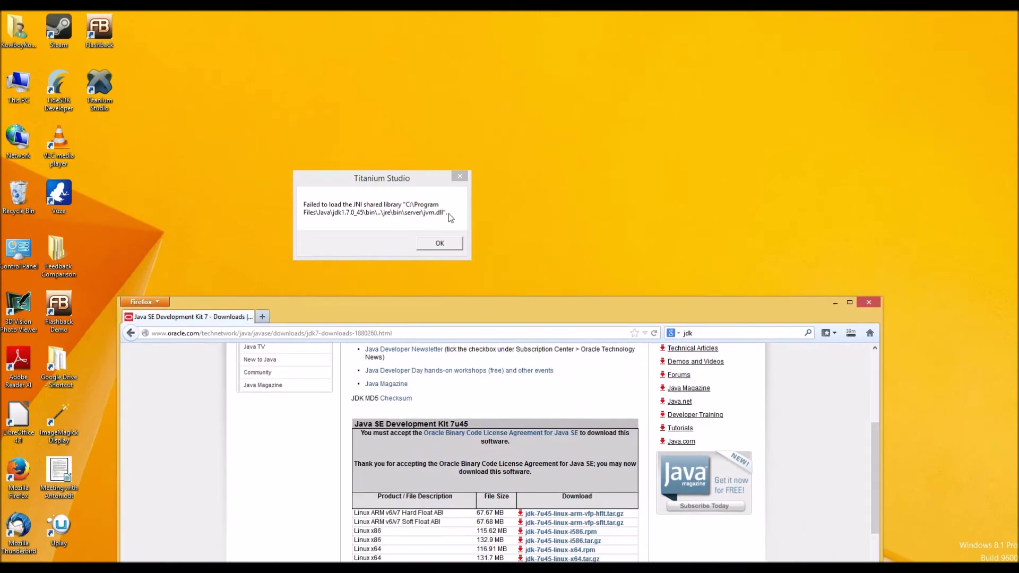
{"action": "left_click", "coordinate": [340, 190]}
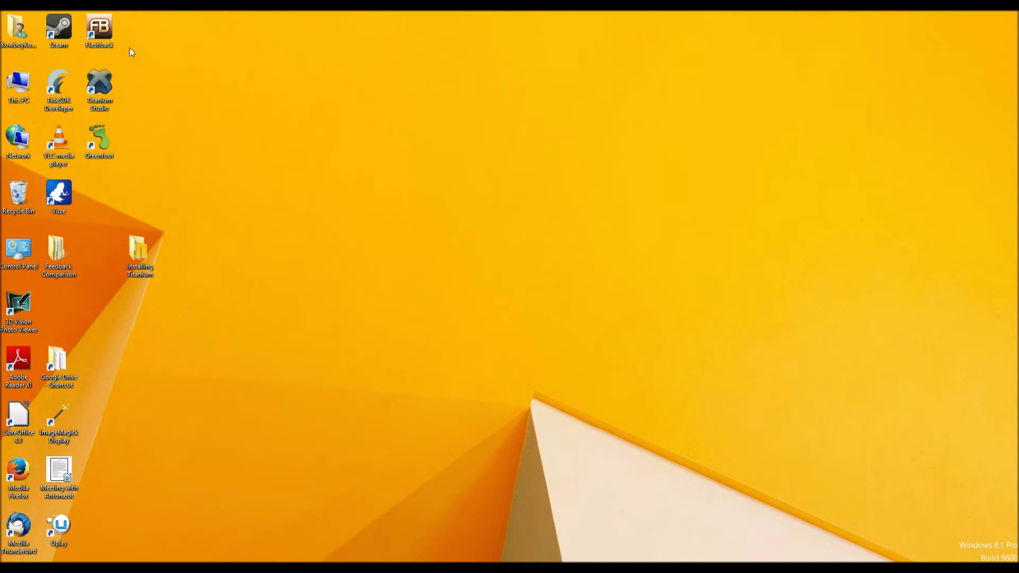
{"action": "double_click", "coordinate": [104, 82]}
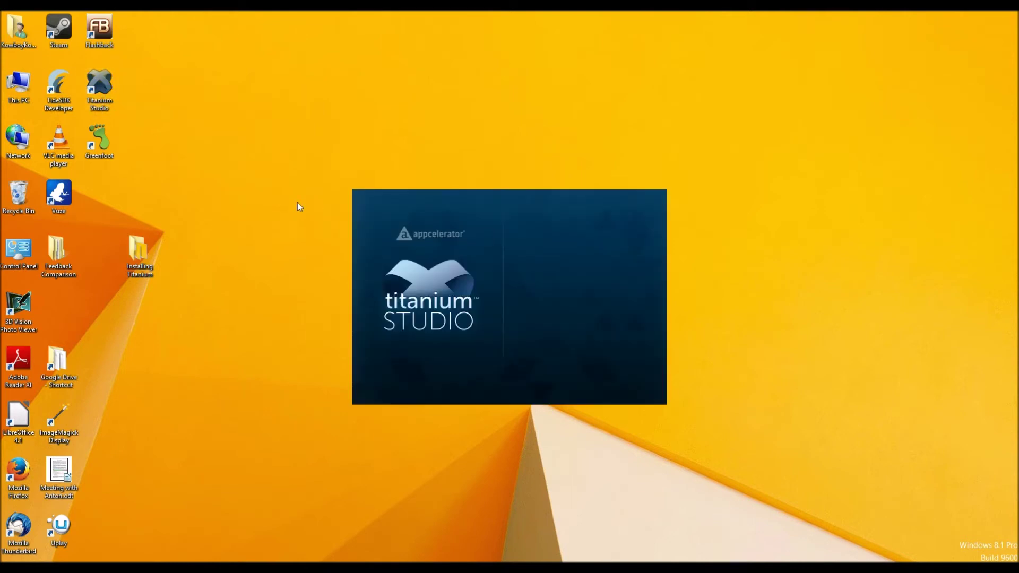
Move the Workspace Launcher aside and accept the default Documents workspace folder
{"action": "left_click_drag", "start_coordinate": [528, 192], "coordinate": [660, 101]}
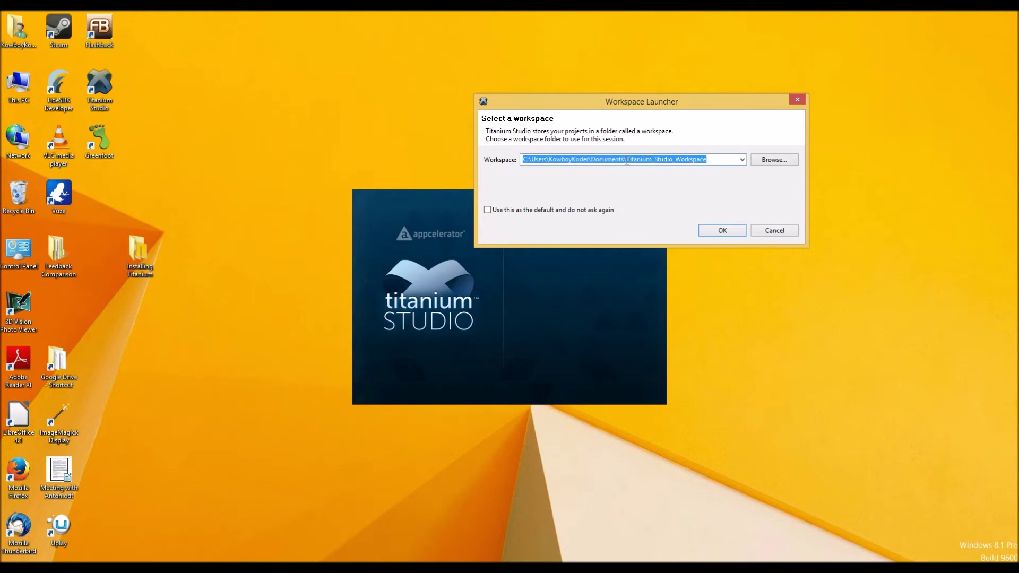
{"action": "left_click", "coordinate": [595, 161]}
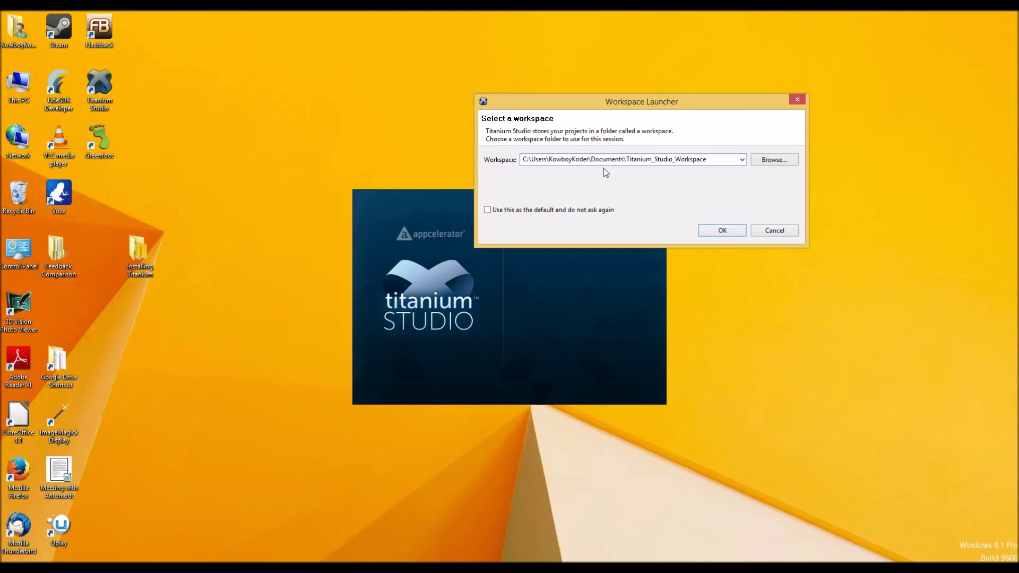
{"action": "left_click", "coordinate": [725, 231]}
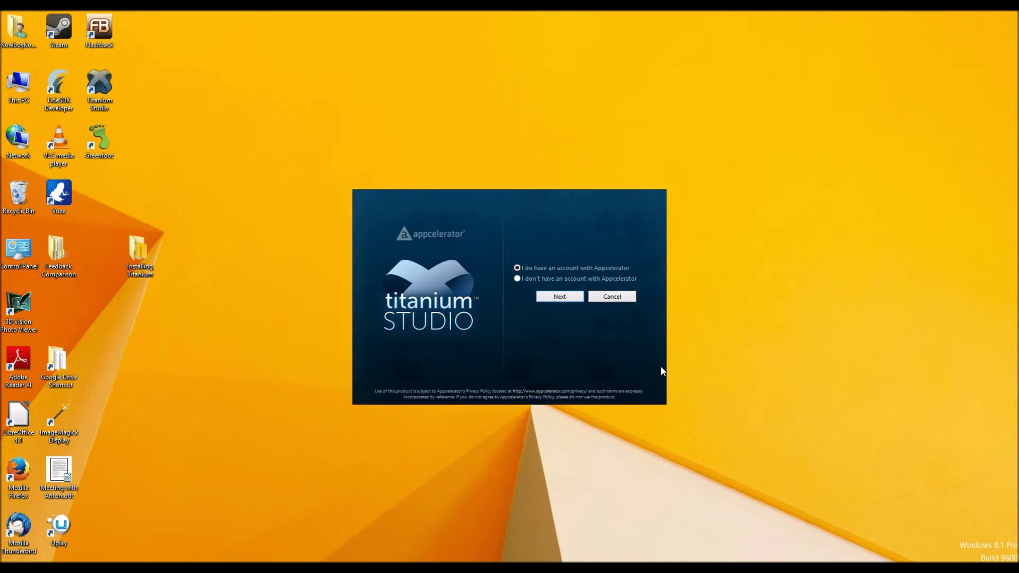
Choose the existing-account option and sign in with the account e-mail and password
{"action": "left_click", "coordinate": [559, 296]}
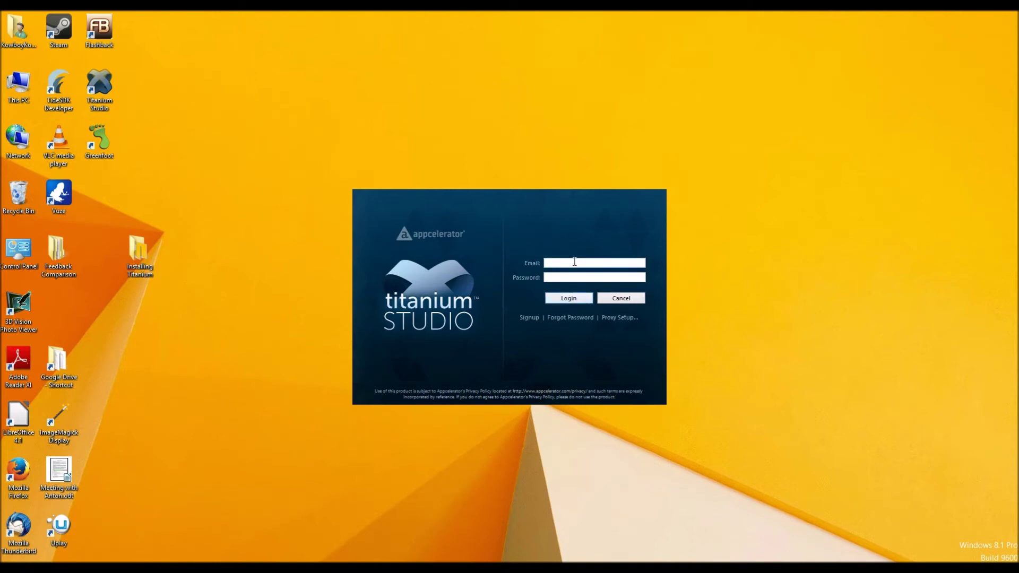
{"action": "key", "text": "Caps_Lock"}
{"action": "type", "text": "•"}
{"action": "key", "text": "Return"}
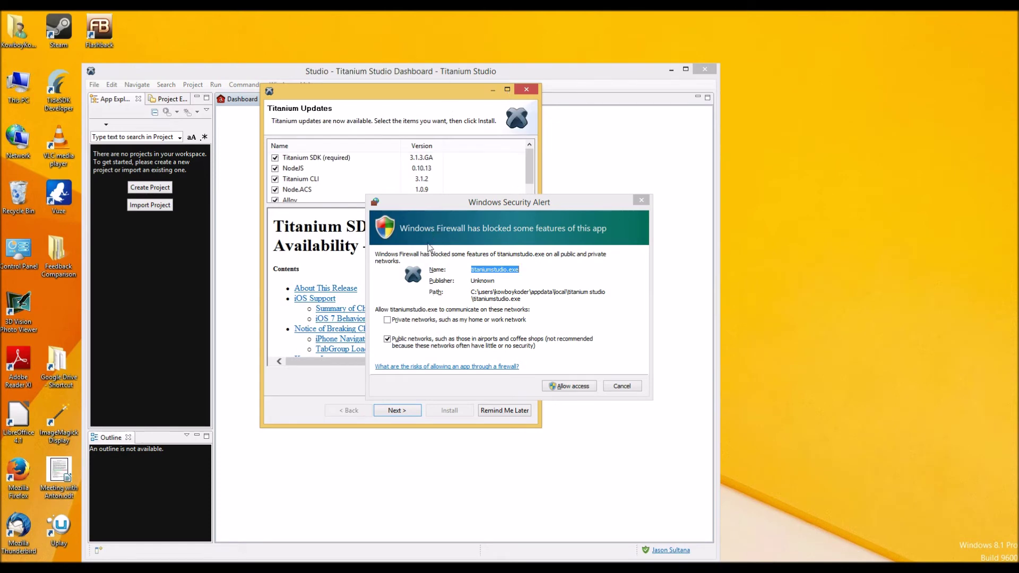
Allow Titanium Studio through the firewall and start installing the selected Titanium updates
{"action": "left_click", "coordinate": [573, 388]}
{"action": "left_click", "coordinate": [574, 391]}
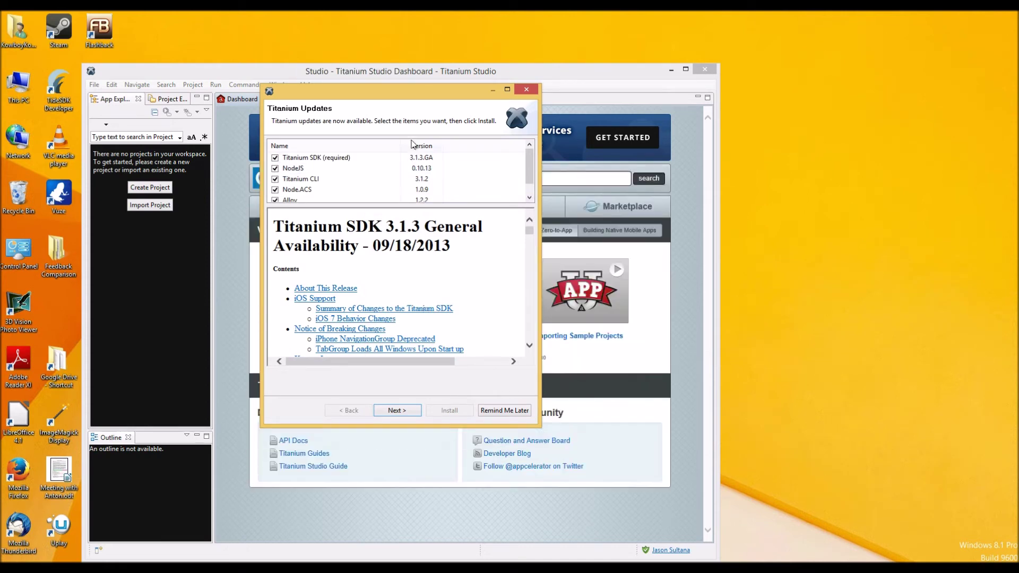
{"action": "left_click_drag", "start_coordinate": [416, 94], "coordinate": [607, 54]}
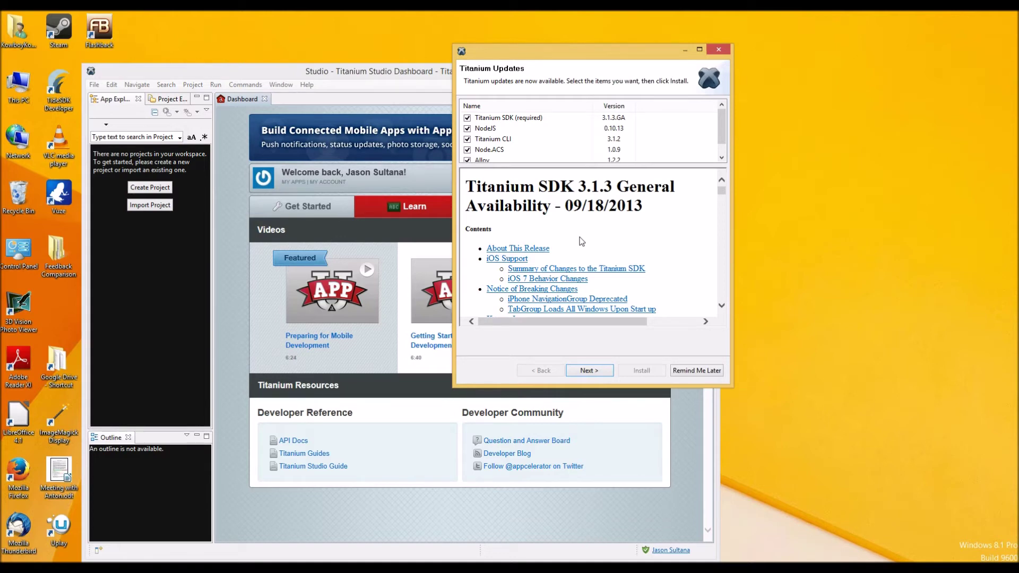
{"action": "left_click", "coordinate": [587, 372]}
{"action": "left_click", "coordinate": [639, 368]}
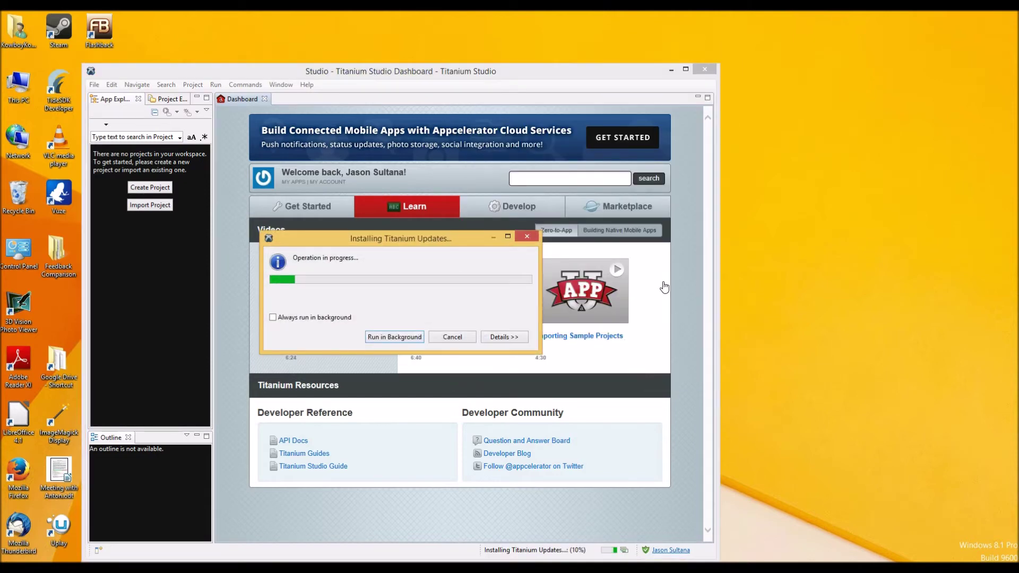
Maximize Titanium Studio, moving the update progress right and the Node.js Setup wizard left
{"action": "left_click", "coordinate": [685, 69]}
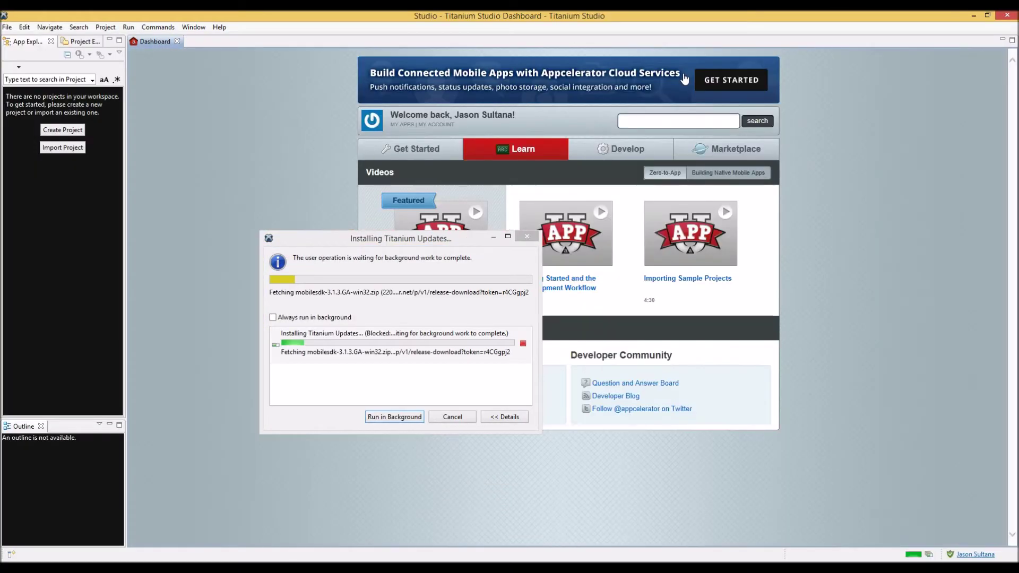
{"action": "left_click_drag", "start_coordinate": [385, 240], "coordinate": [791, 151]}
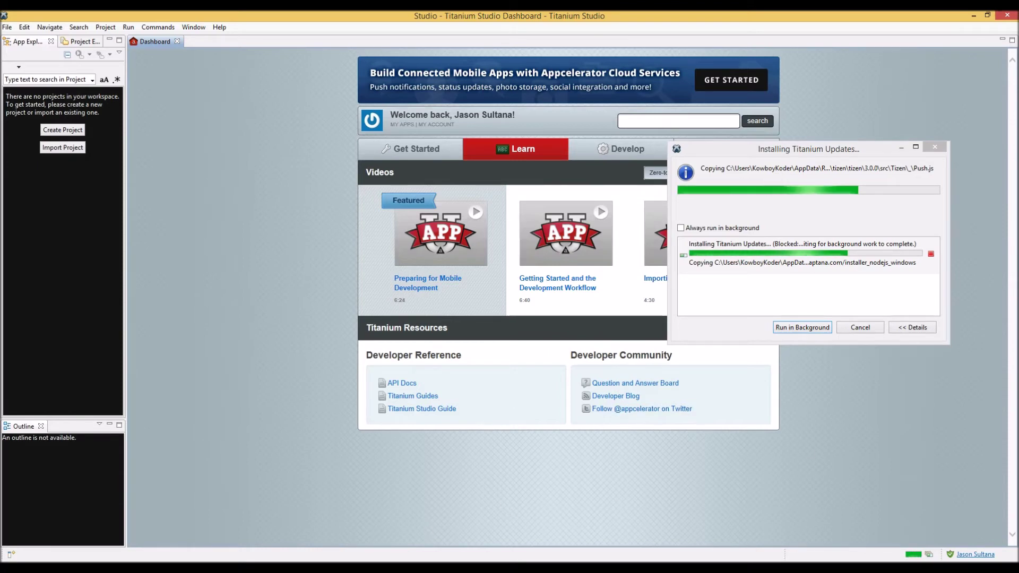
{"action": "left_click_drag", "start_coordinate": [505, 183], "coordinate": [339, 179]}
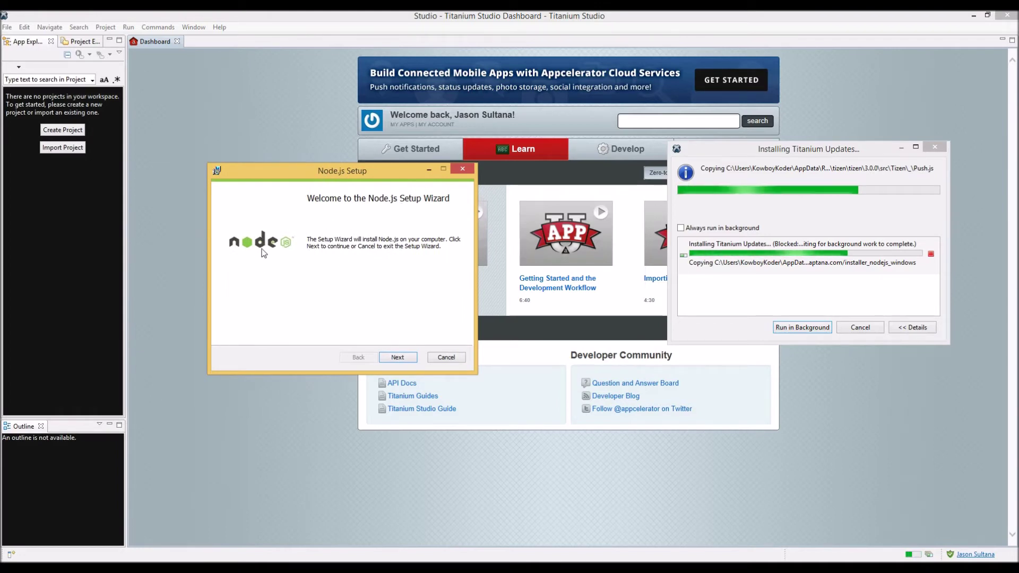
Install Node.js with the default folder and features, finish the installer, and move the update progress aside
{"action": "left_click", "coordinate": [398, 358]}
{"action": "left_click", "coordinate": [229, 333]}
{"action": "left_click", "coordinate": [399, 357]}
{"action": "left_click", "coordinate": [401, 357]}
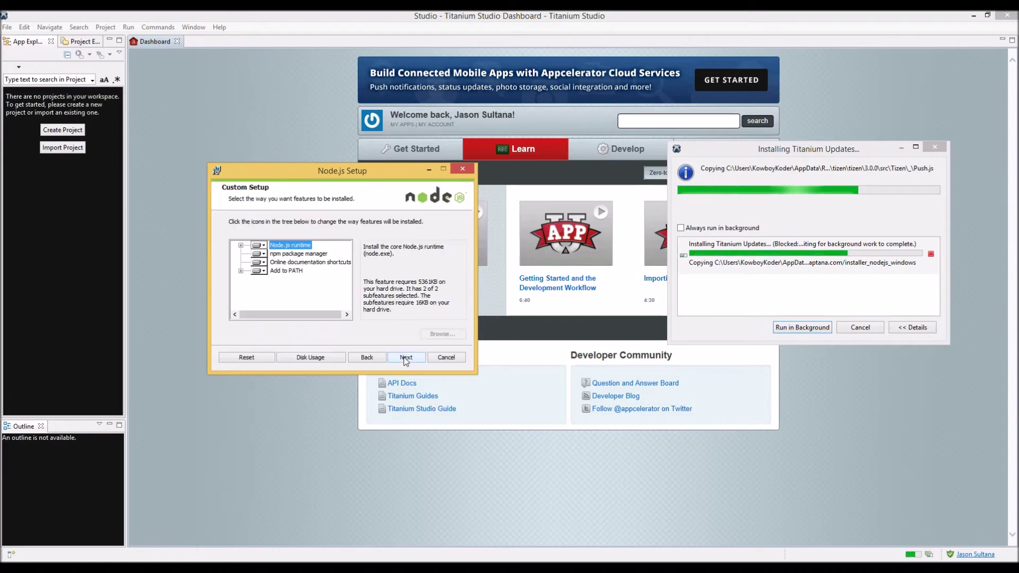
{"action": "left_click", "coordinate": [404, 357]}
{"action": "left_click", "coordinate": [397, 357]}
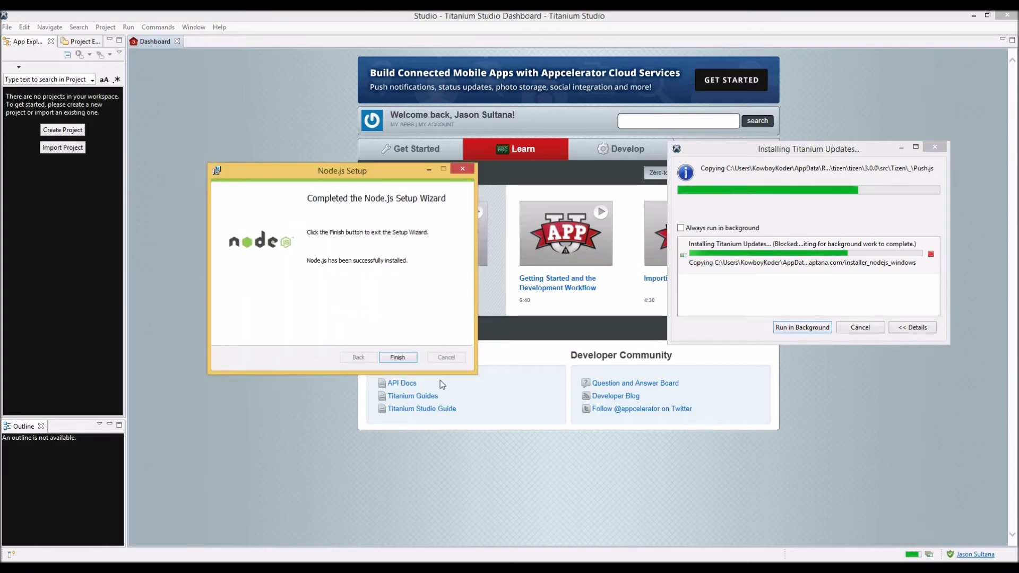
{"action": "left_click", "coordinate": [397, 357]}
{"action": "left_click_drag", "start_coordinate": [736, 149], "coordinate": [526, 149]}
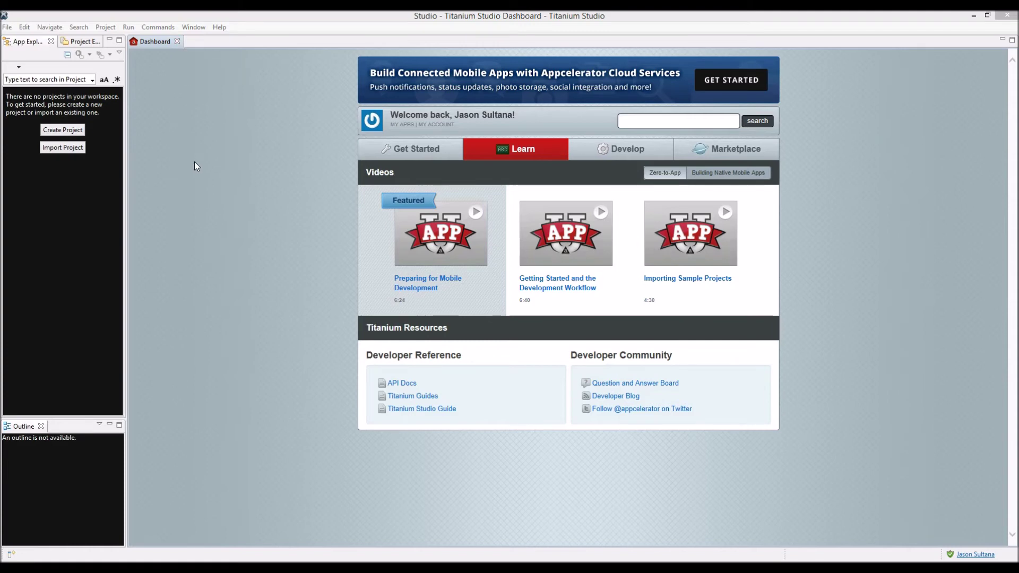
Start a new project, pick Titanium > Mobile Project, and continue to the template choices
{"action": "left_click", "coordinate": [62, 130]}
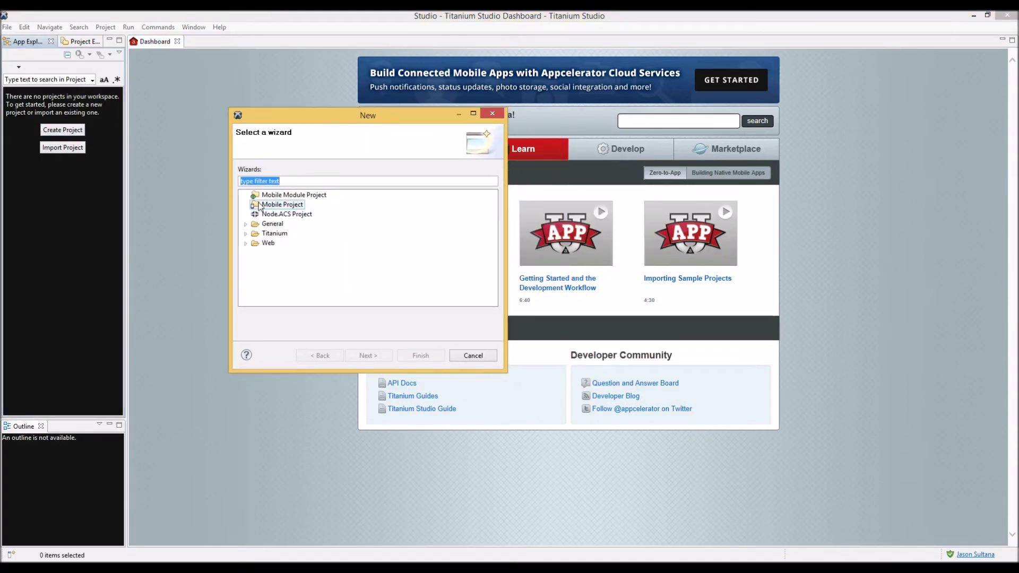
{"action": "left_click", "coordinate": [254, 204]}
{"action": "left_click", "coordinate": [246, 233]}
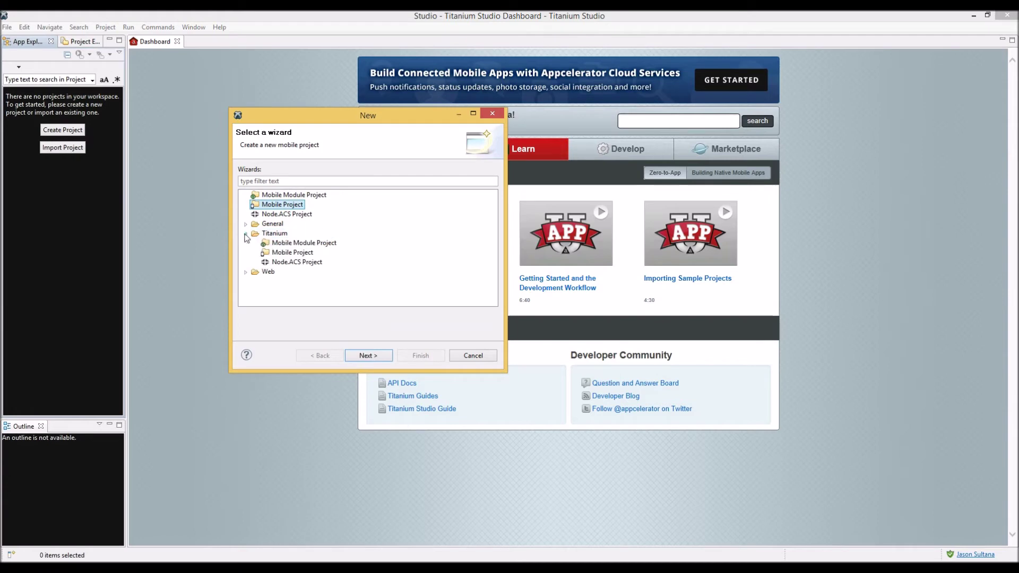
{"action": "left_click", "coordinate": [290, 253]}
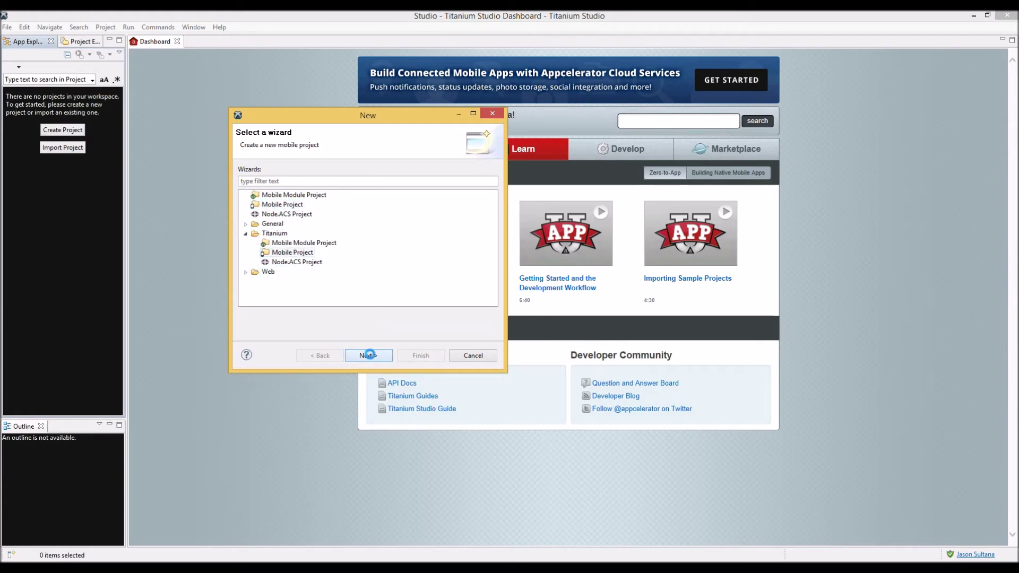
{"action": "left_click", "coordinate": [371, 355]}
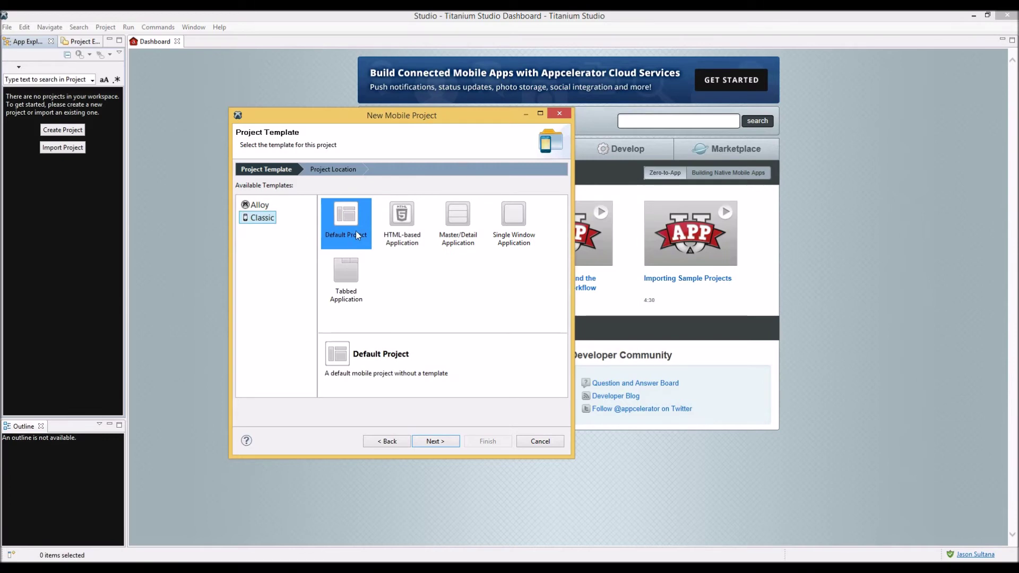
Name the new project Test and enter its reverse-domain App Id and company website URL
{"action": "left_click", "coordinate": [443, 444]}
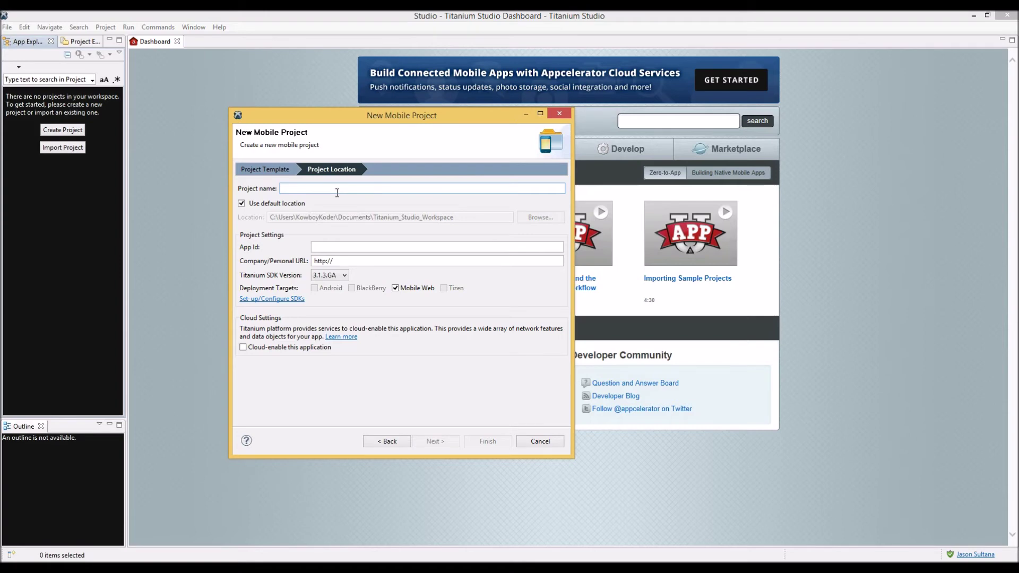
{"action": "type", "text": "Test"}
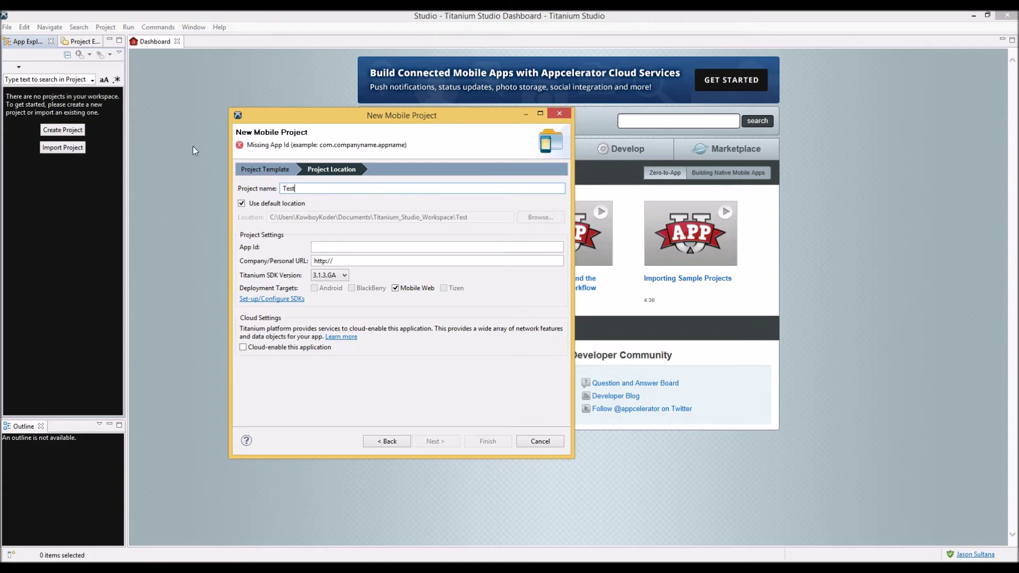
{"action": "left_click", "coordinate": [365, 247]}
{"action": "type", "text": "comn."}
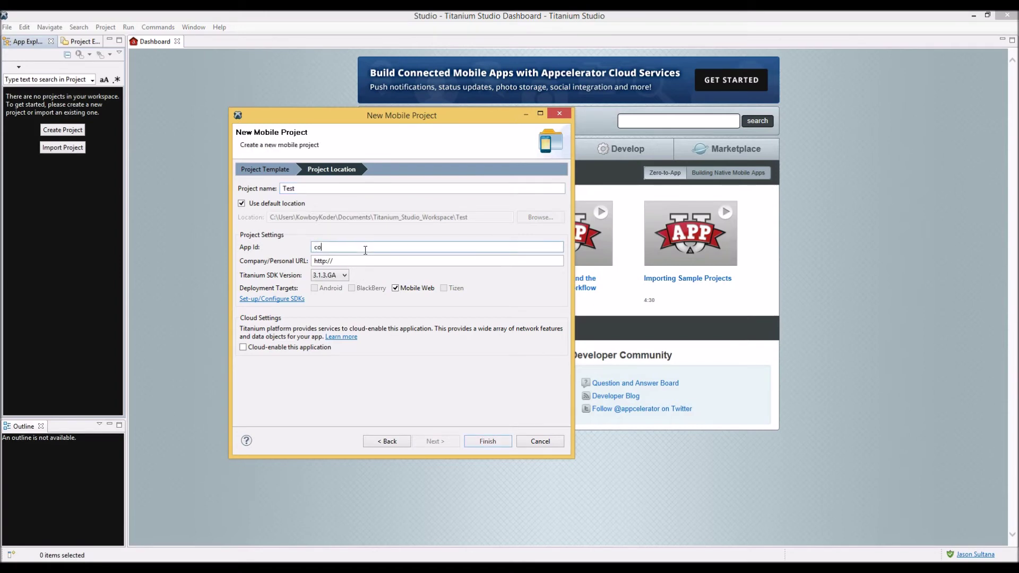
{"action": "key", "text": "BackSpace"}
{"action": "key", "text": "BackSpace"}
{"action": "type", "text": ".jason"}
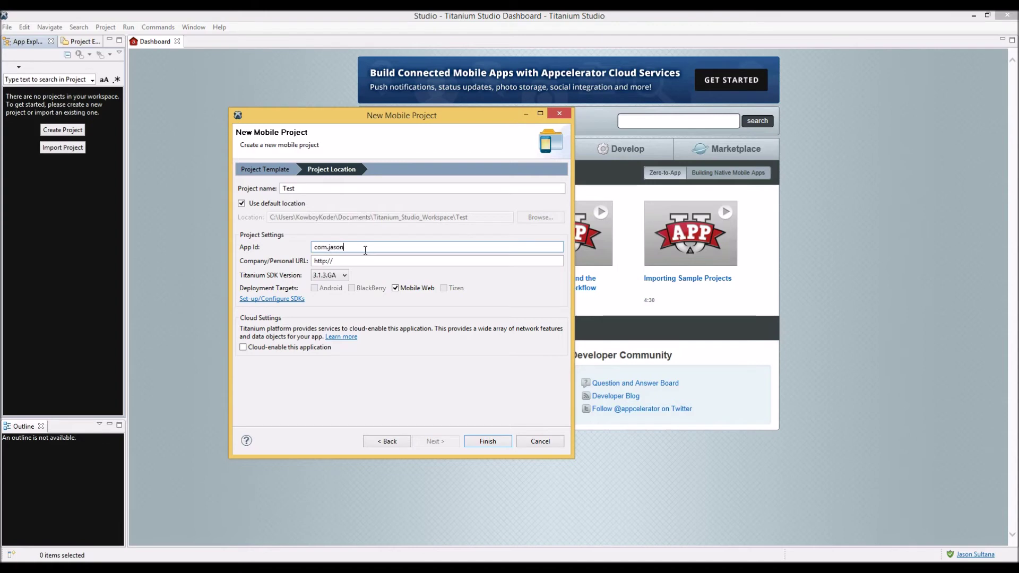
{"action": "type", "text": "sultana.test"}
{"action": "left_click", "coordinate": [378, 262]}
{"action": "type", "text": "jasonsultana.com"}
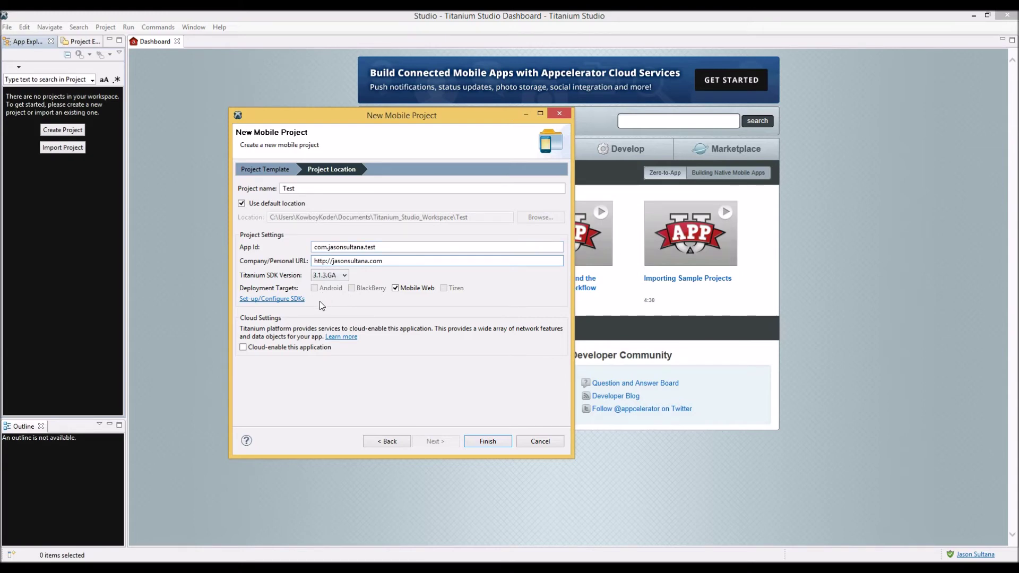
Set the Android SDK home to C:\adt\sdk in the Android platform preferences
{"action": "left_click", "coordinate": [272, 300]}
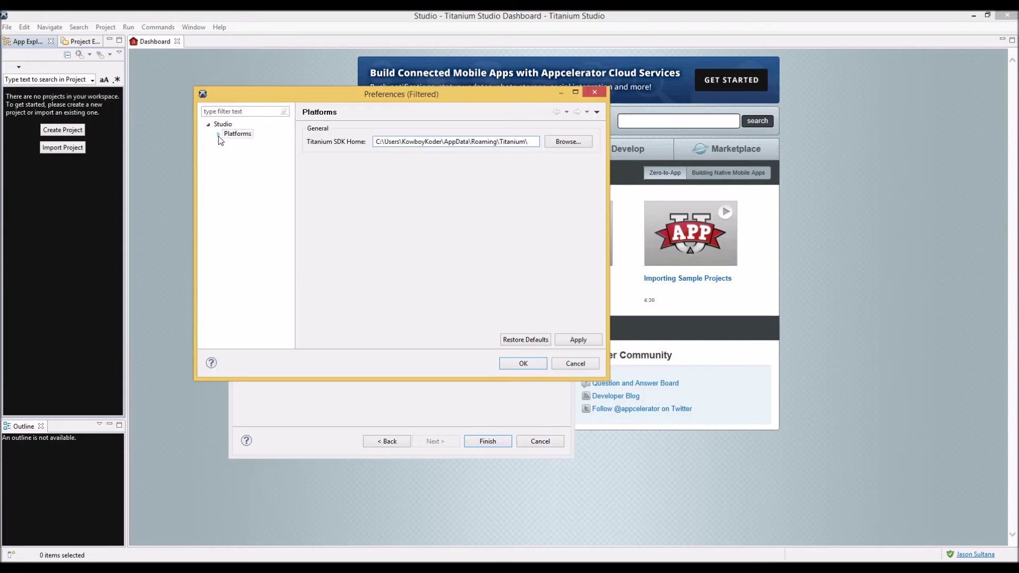
{"action": "left_click", "coordinate": [219, 135]}
{"action": "left_click", "coordinate": [241, 143]}
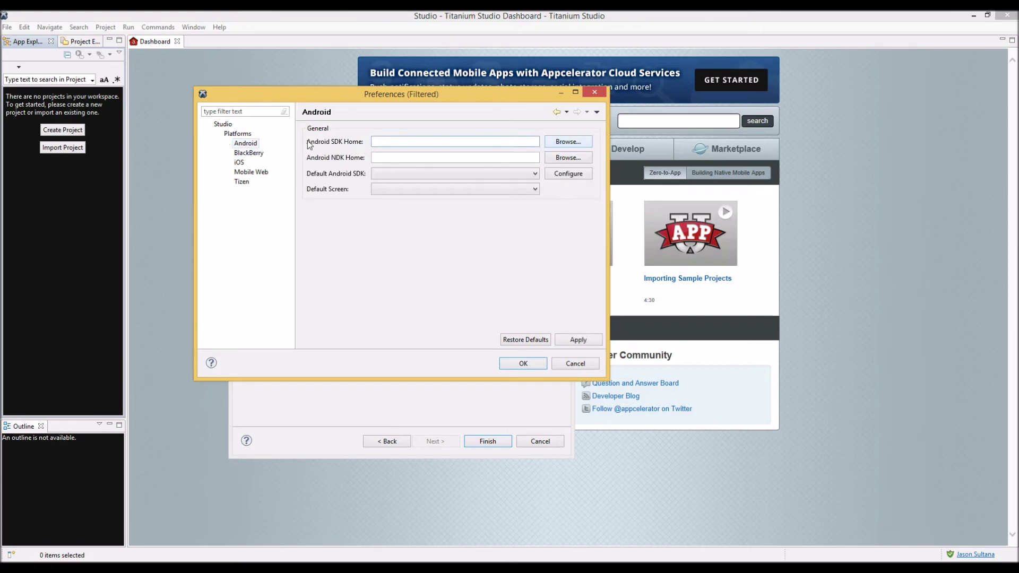
{"action": "left_click", "coordinate": [566, 146]}
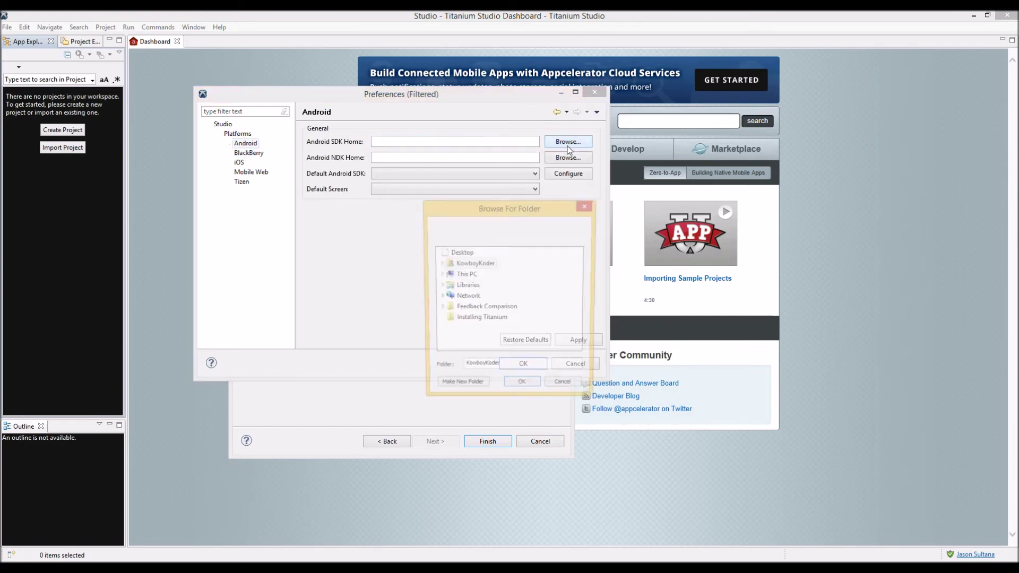
{"action": "left_click", "coordinate": [439, 275]}
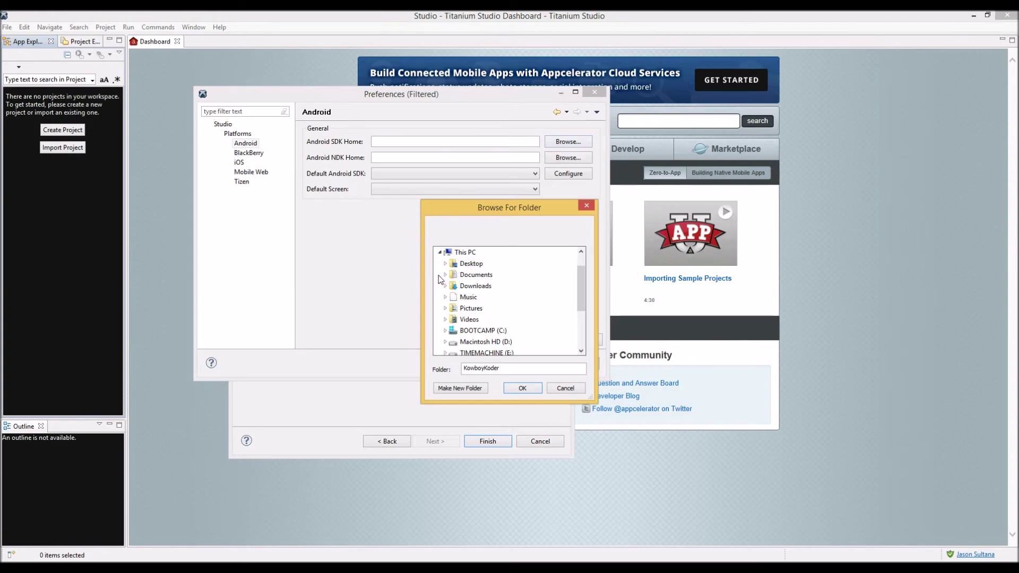
{"action": "left_click", "coordinate": [444, 331]}
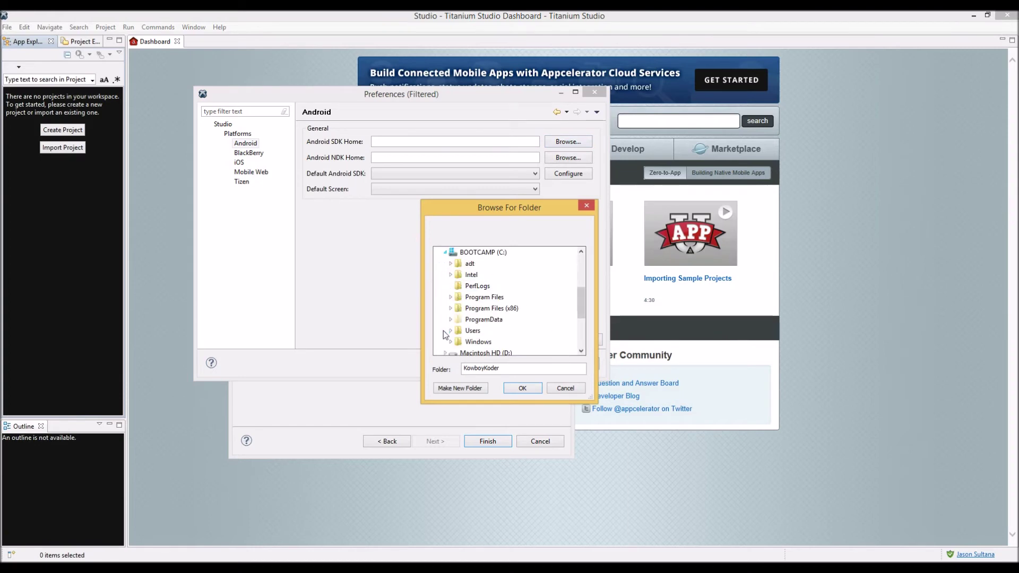
{"action": "left_click", "coordinate": [450, 263]}
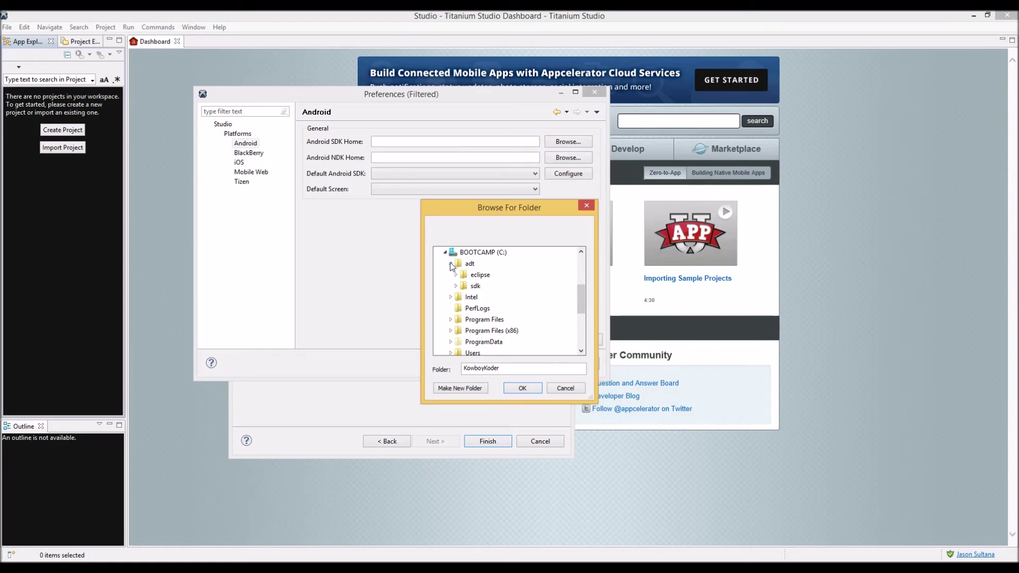
{"action": "double_click", "coordinate": [475, 286]}
{"action": "left_click", "coordinate": [518, 387]}
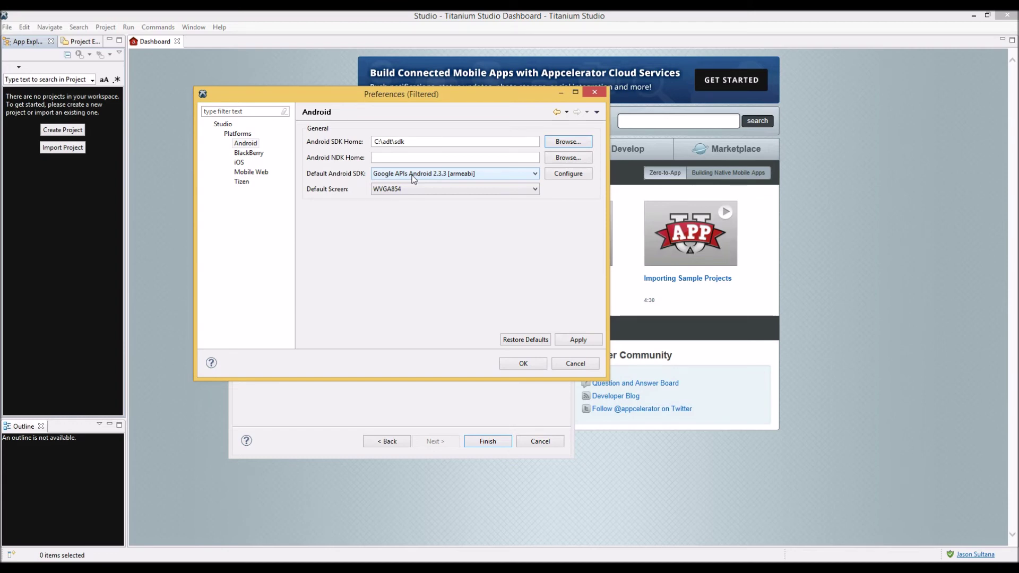
Keep Google APIs Android 2.3.3 as the default SDK, set the default screen to HVGA, and apply
{"action": "left_click", "coordinate": [413, 179]}
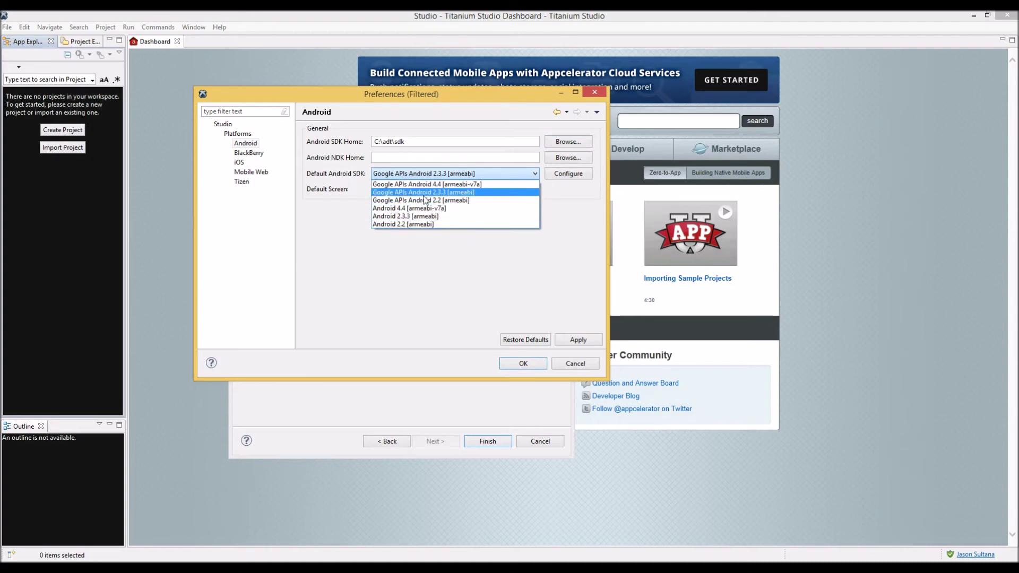
{"action": "left_click", "coordinate": [330, 209]}
{"action": "left_click", "coordinate": [377, 190]}
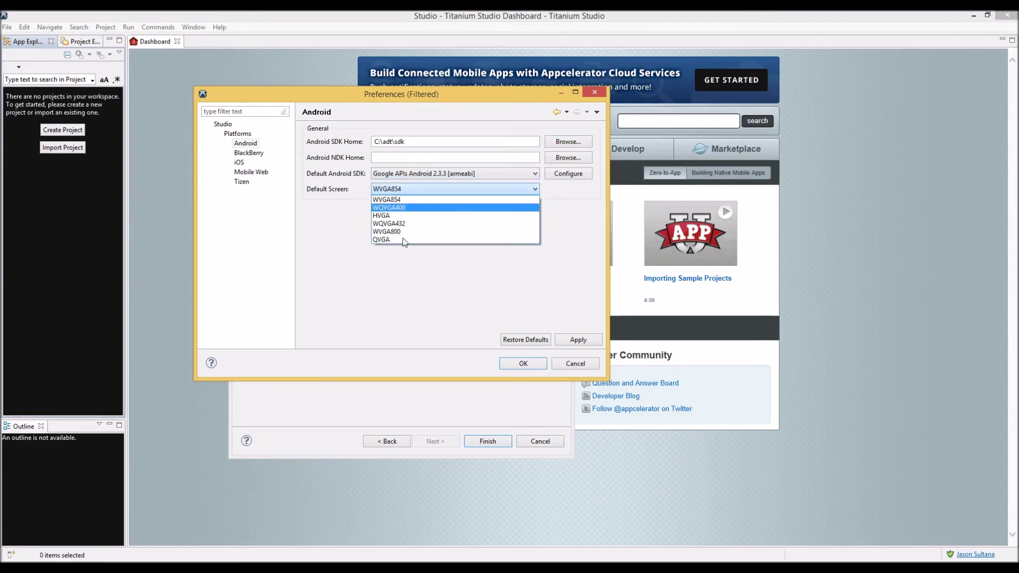
{"action": "left_click", "coordinate": [376, 201]}
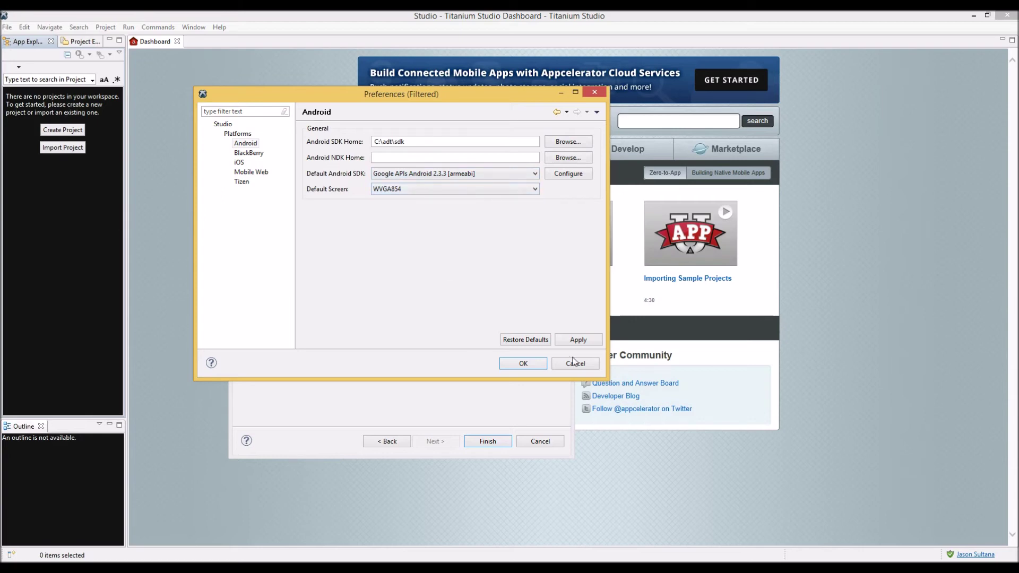
{"action": "left_click", "coordinate": [459, 186]}
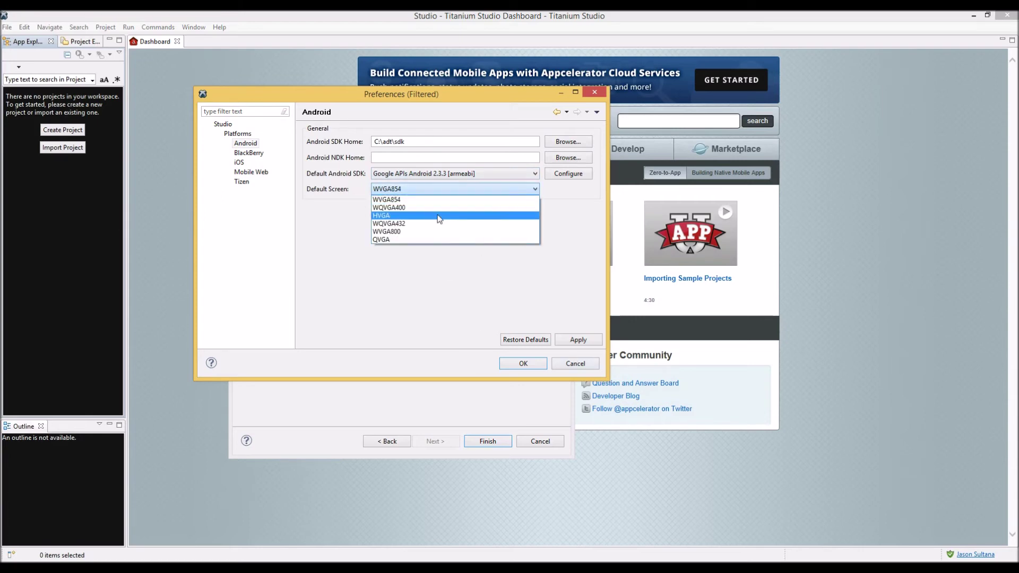
{"action": "left_click", "coordinate": [439, 216]}
{"action": "left_click", "coordinate": [577, 338]}
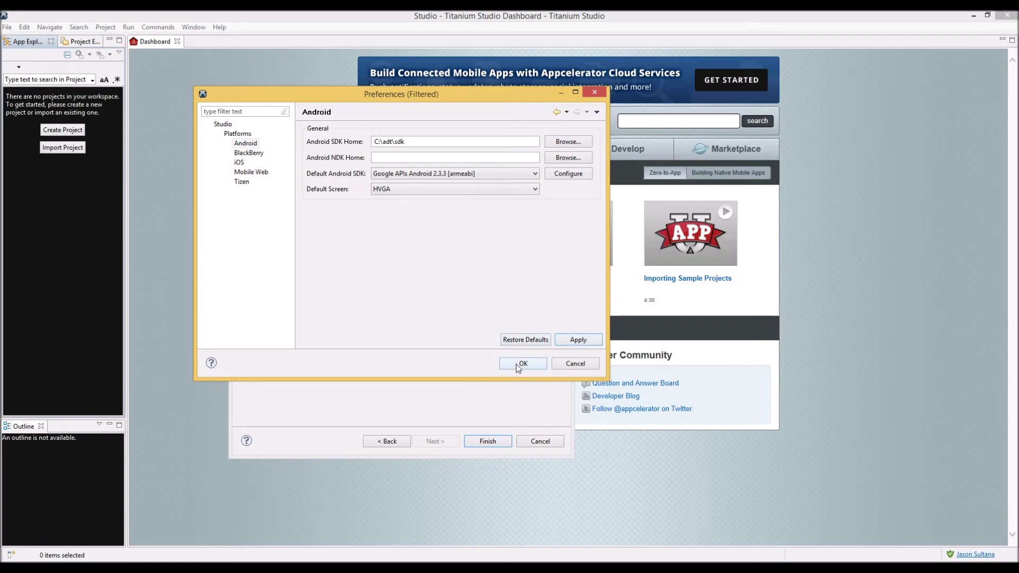
Finish creating the Test project and close the TiApp Editor and Dashboard, leaving app.js open
{"action": "left_click", "coordinate": [520, 363]}
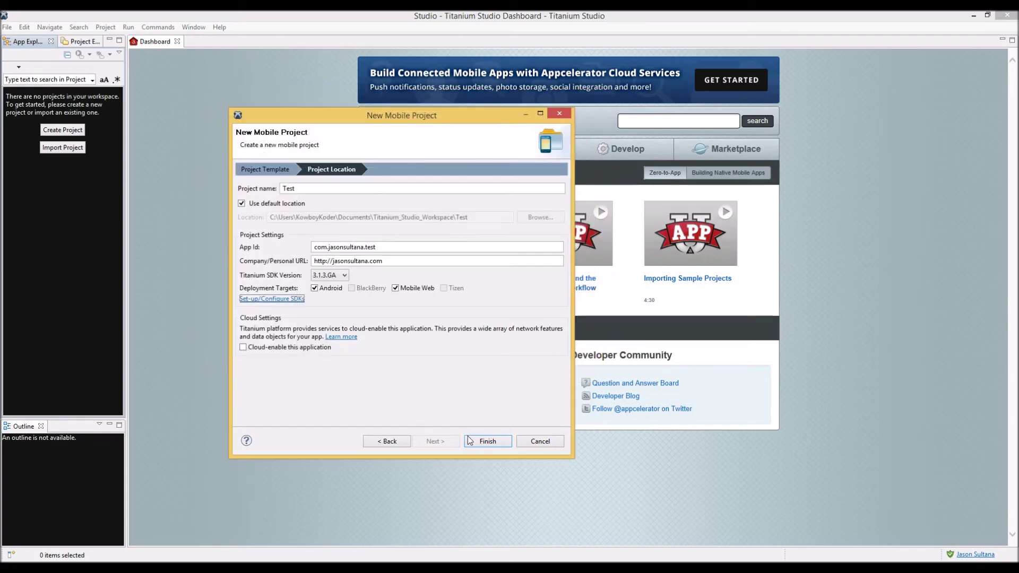
{"action": "left_click", "coordinate": [483, 441]}
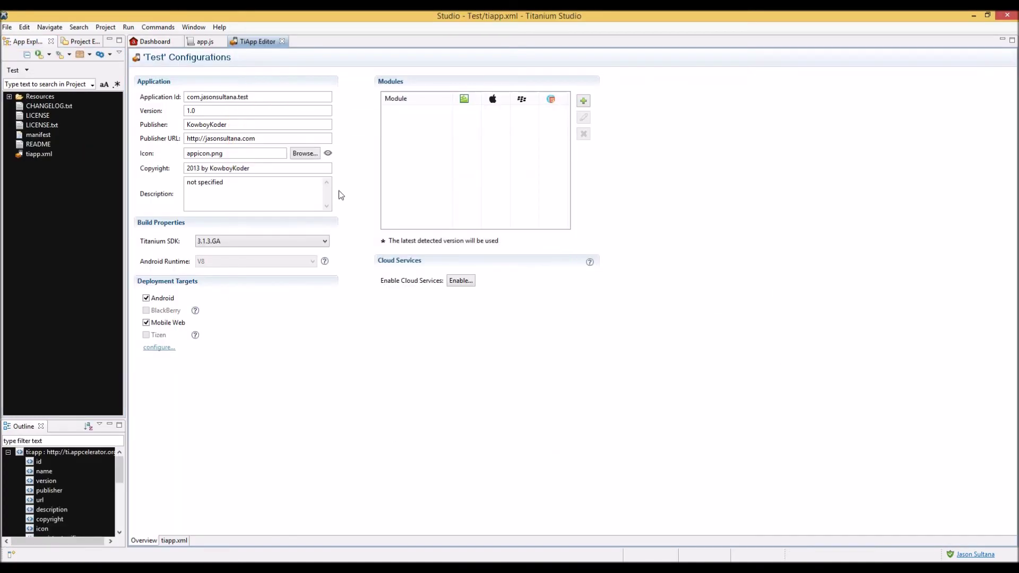
{"action": "left_click", "coordinate": [282, 41]}
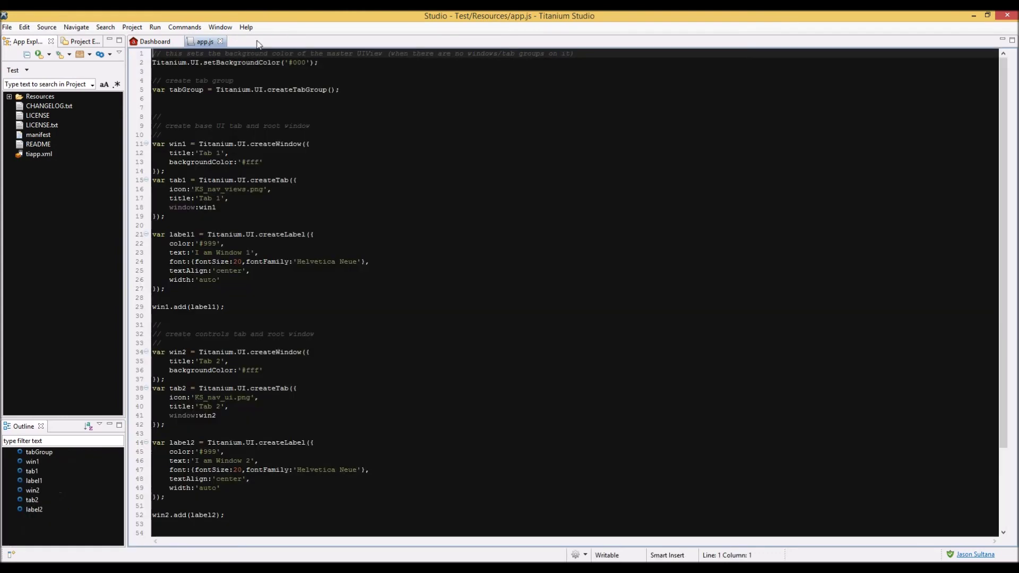
{"action": "left_click", "coordinate": [177, 41]}
{"action": "left_click", "coordinate": [375, 131]}
{"action": "scroll", "coordinate": [326, 182], "scroll_direction": "down", "scroll_amount": 5}
{"action": "scroll", "coordinate": [324, 182], "scroll_direction": "up", "scroll_amount": 5}
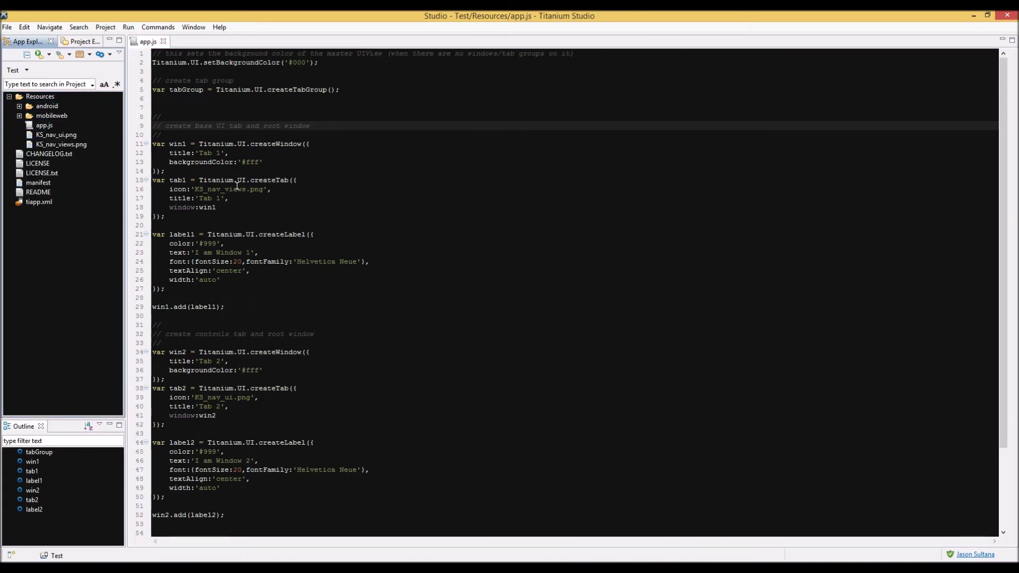
Run Test on the Android Emulator and dismiss the Windows Firewall alert for python.exe
{"action": "left_click", "coordinate": [49, 55]}
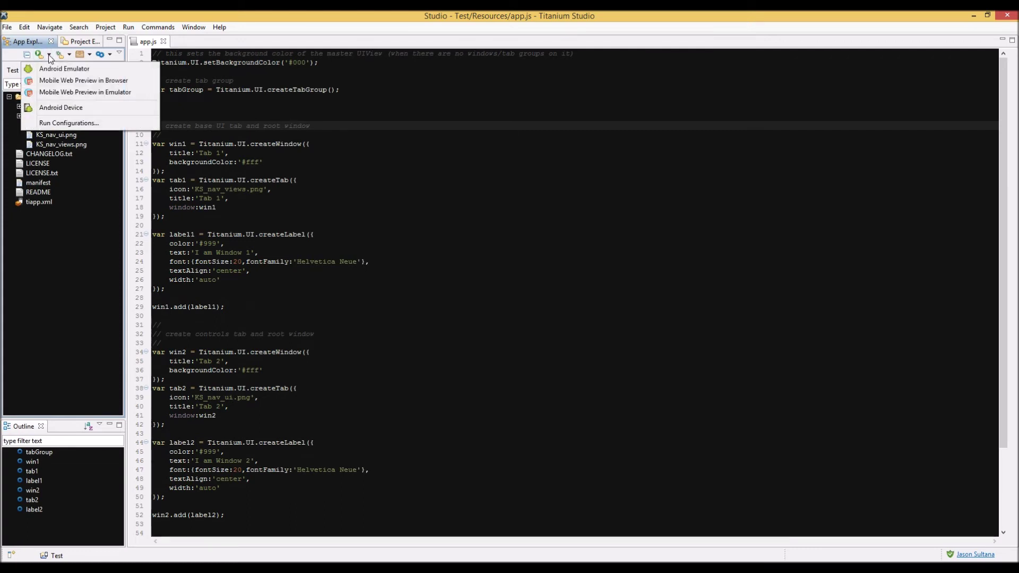
{"action": "left_click", "coordinate": [63, 69]}
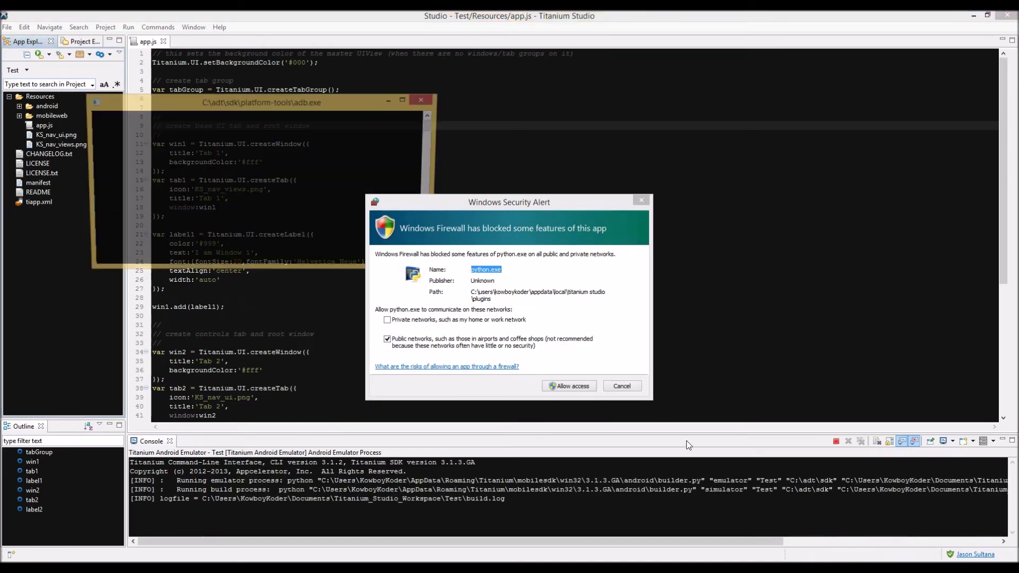
{"action": "left_click", "coordinate": [567, 389]}
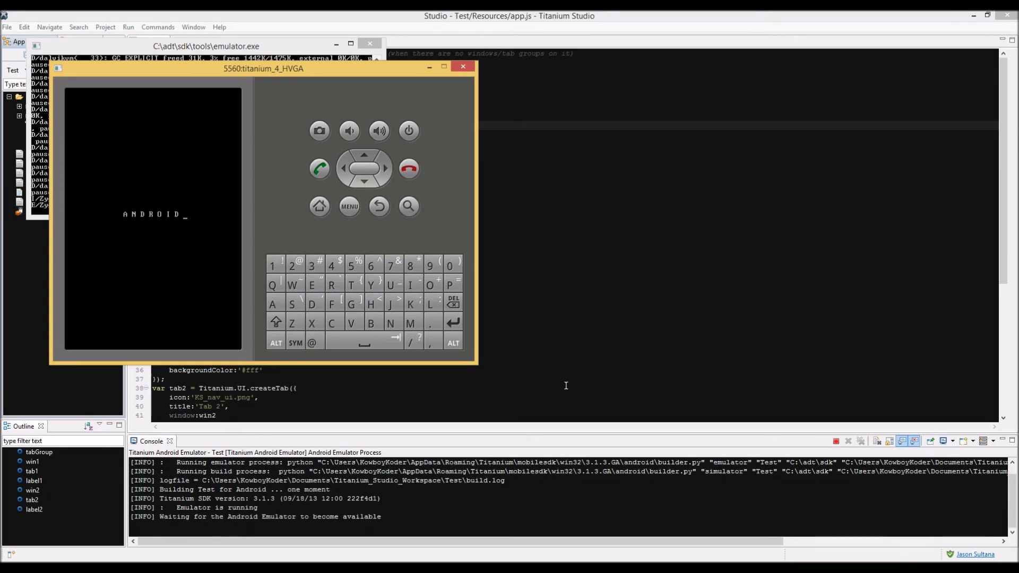
Rearrange the Studio and emulator windows while the Test app launches in the HVGA emulator
{"action": "left_click_drag", "start_coordinate": [258, 508], "coordinate": [177, 511]}
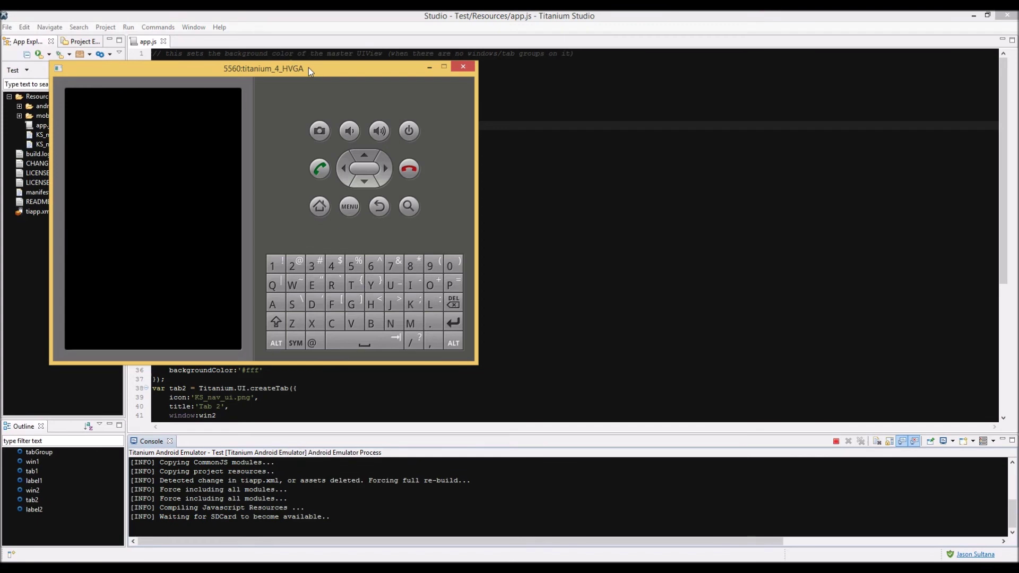
{"action": "left_click_drag", "start_coordinate": [308, 68], "coordinate": [509, 87]}
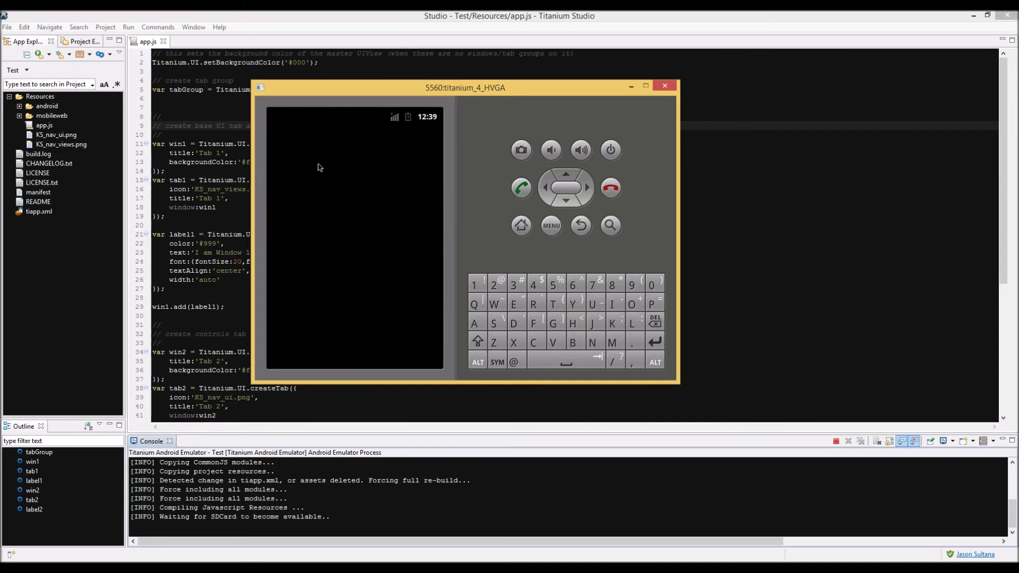
{"action": "left_click", "coordinate": [49, 54]}
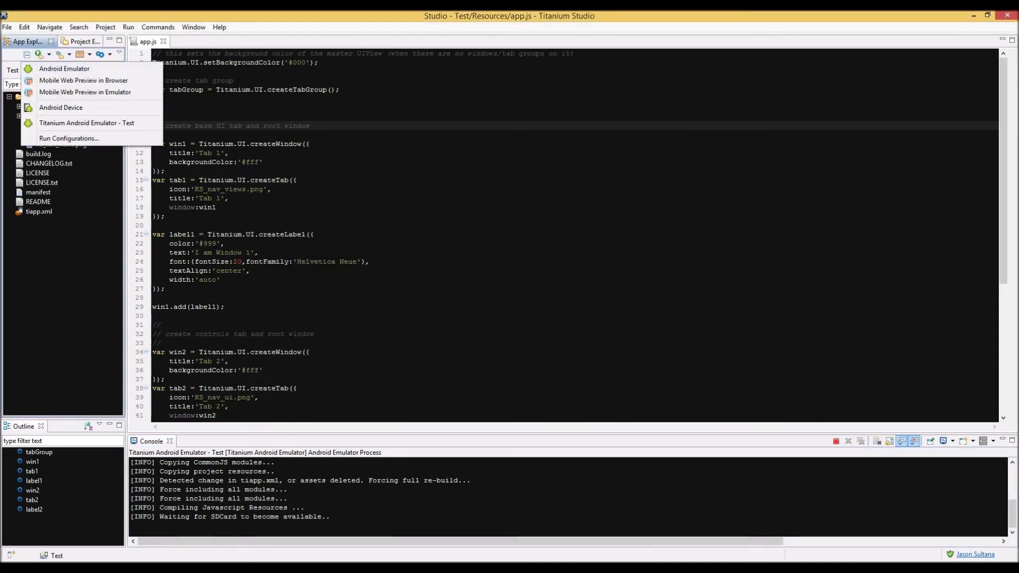
{"action": "left_click", "coordinate": [276, 531]}
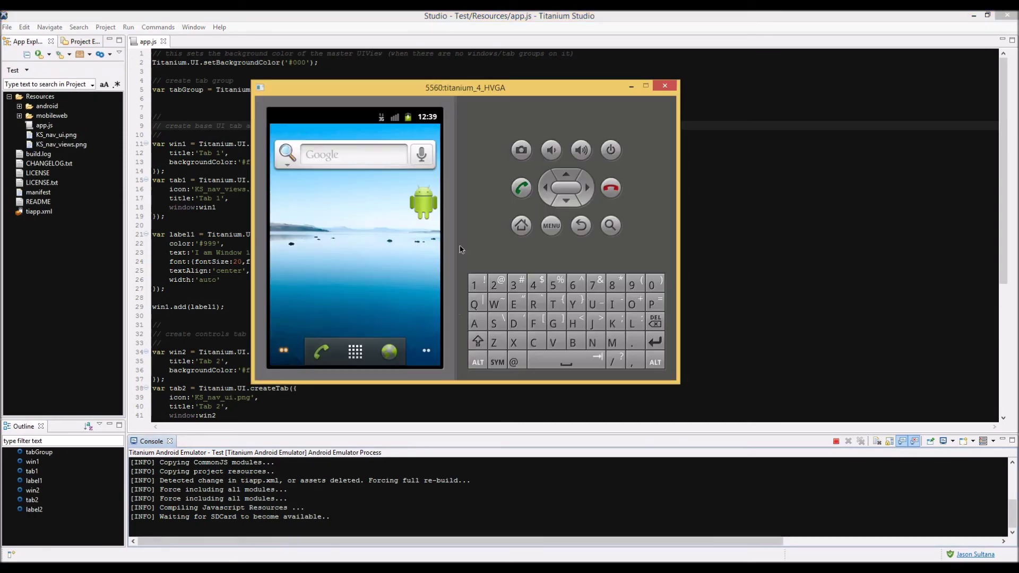
{"action": "left_click_drag", "start_coordinate": [486, 84], "coordinate": [580, 72]}
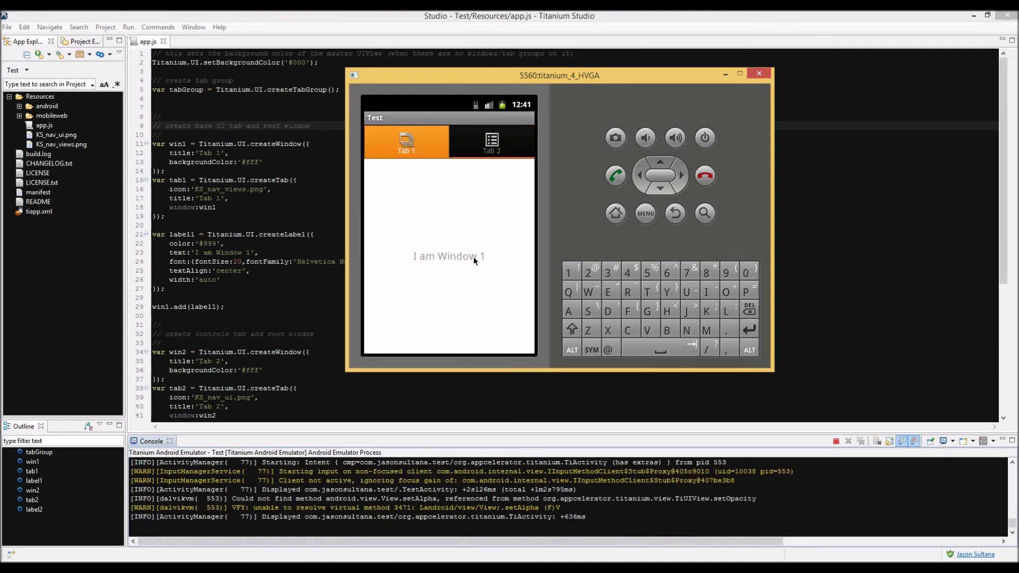
Try Tab 2 and Tab 1 in the Test app, then exit to the Android home screen
{"action": "left_click", "coordinate": [480, 136]}
{"action": "left_click", "coordinate": [428, 149]}
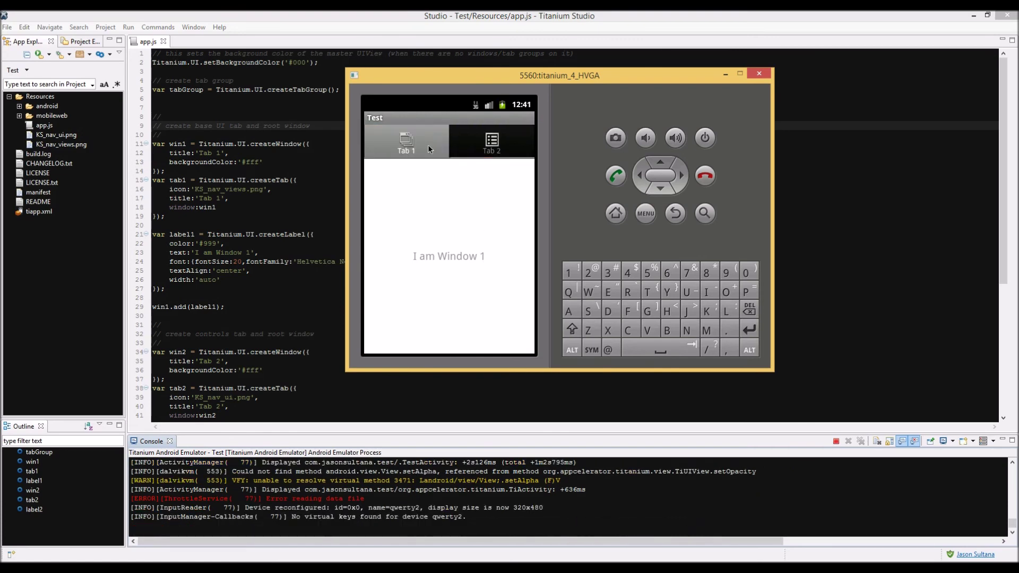
{"action": "left_click", "coordinate": [673, 215]}
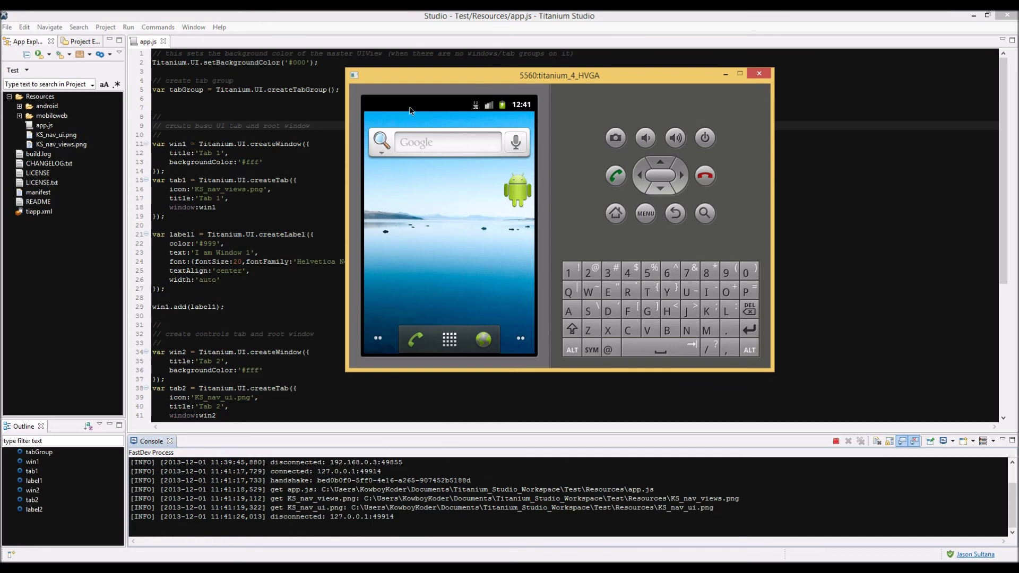
{"action": "left_click", "coordinate": [645, 214]}
Shut the emulator and open Run Configurations for Titanium Android Emulator - Test
{"action": "left_click", "coordinate": [758, 73]}
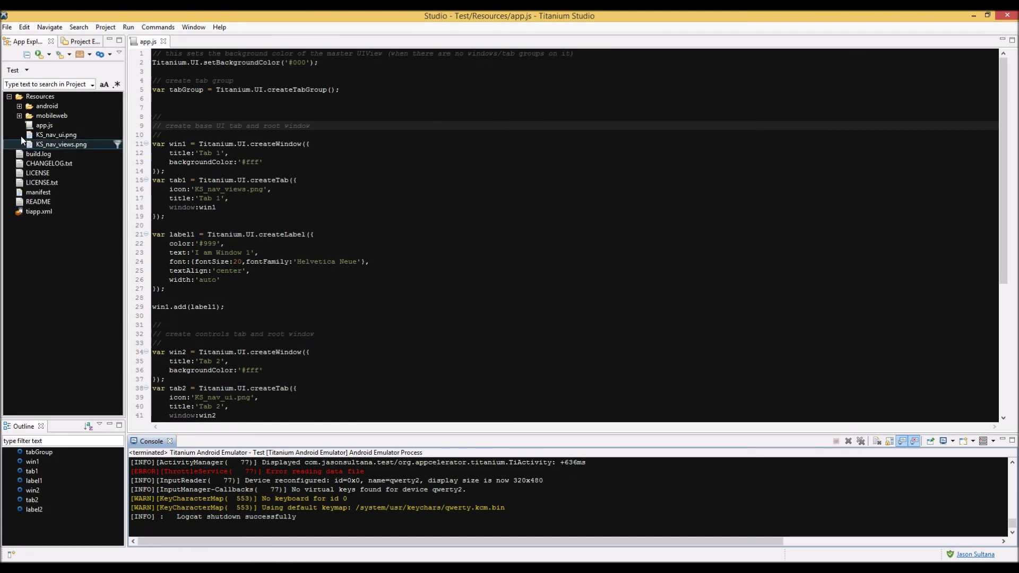
{"action": "left_click", "coordinate": [50, 55]}
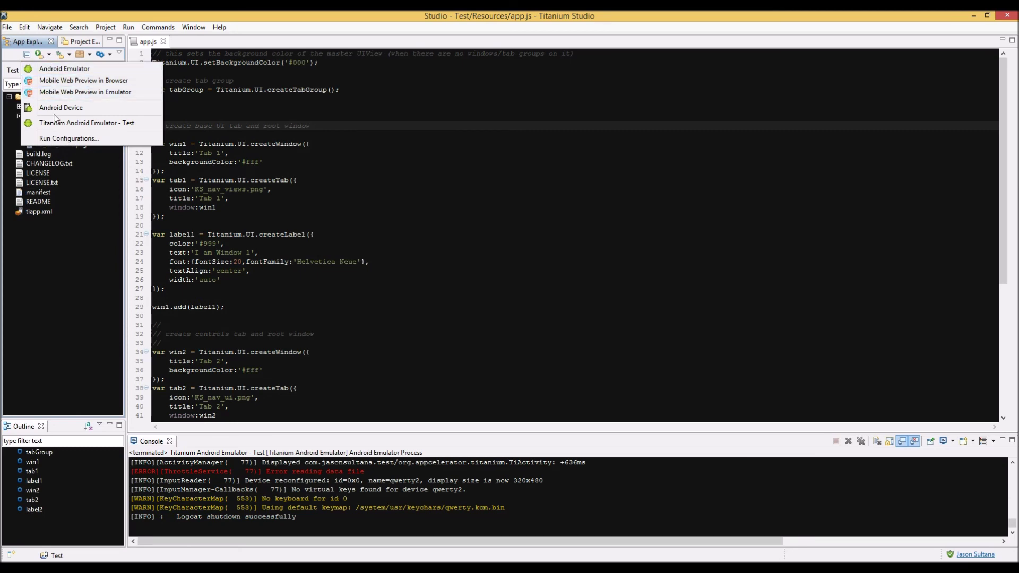
{"action": "left_click", "coordinate": [58, 139]}
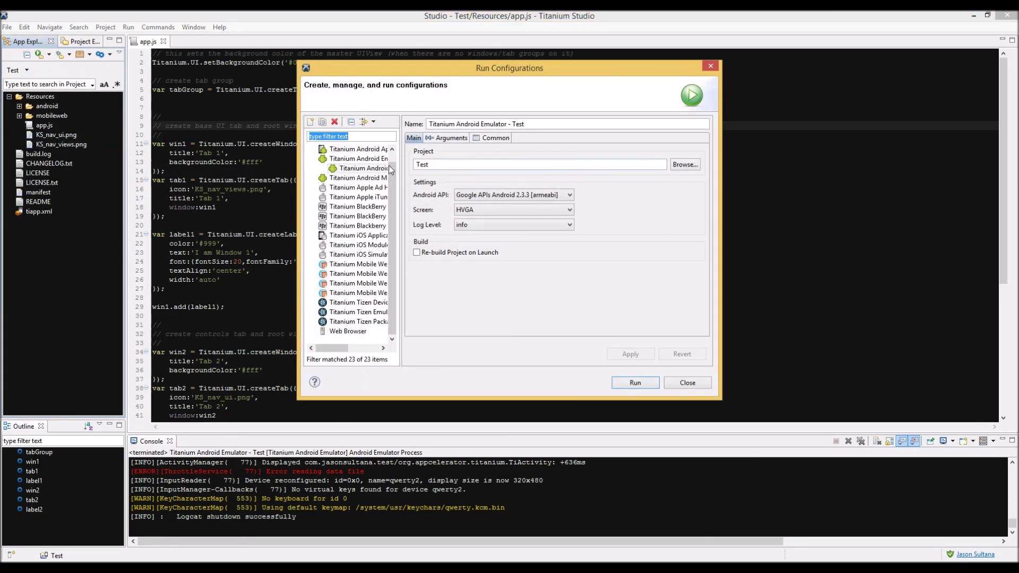
Inspect the project name and try QVGA, then WVGA800, as the emulator screen size
{"action": "left_click", "coordinate": [441, 163]}
{"action": "left_click_drag", "start_coordinate": [441, 162], "coordinate": [400, 164]}
{"action": "left_click", "coordinate": [436, 166]}
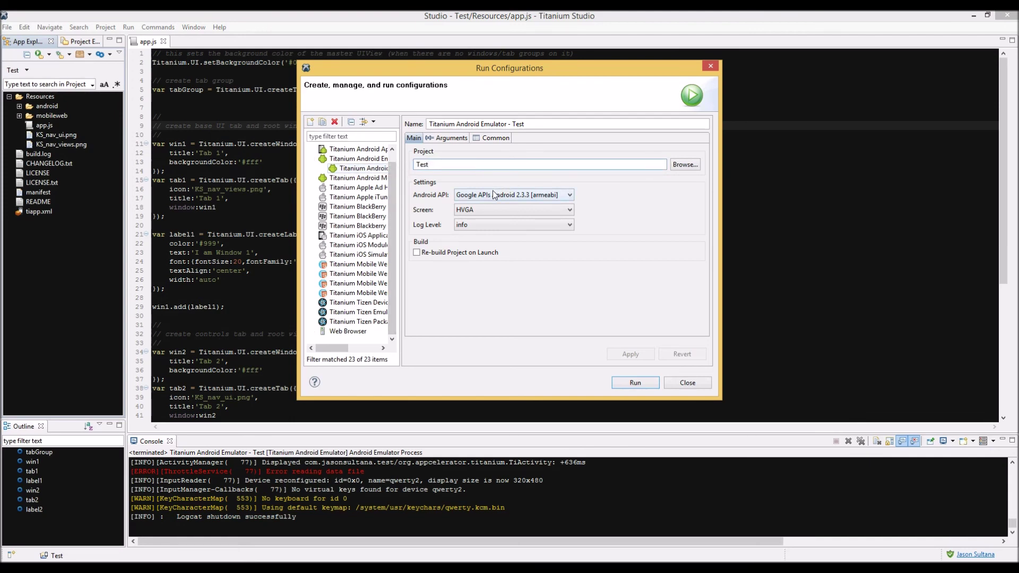
{"action": "left_click", "coordinate": [514, 194]}
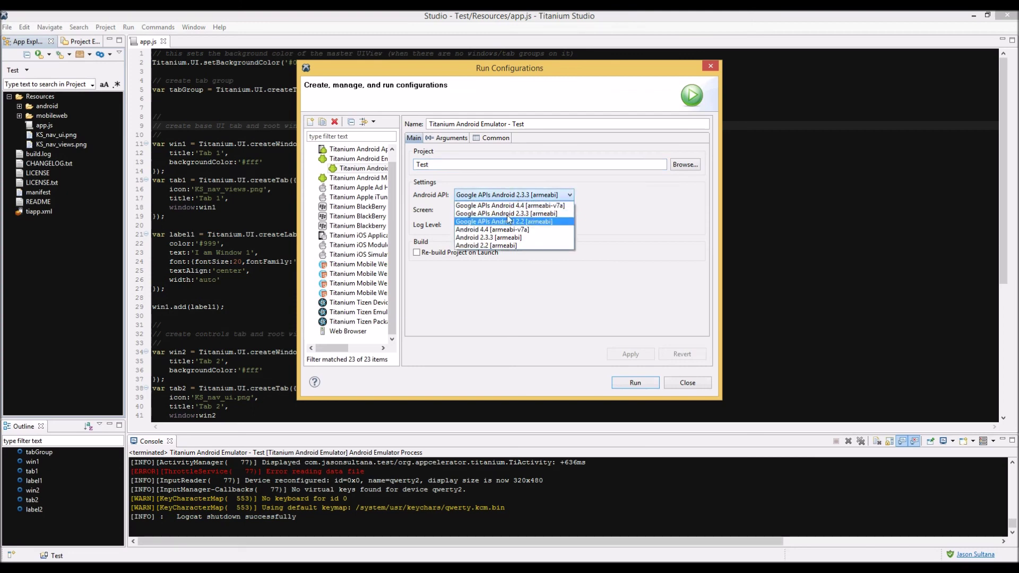
{"action": "left_click", "coordinate": [605, 190]}
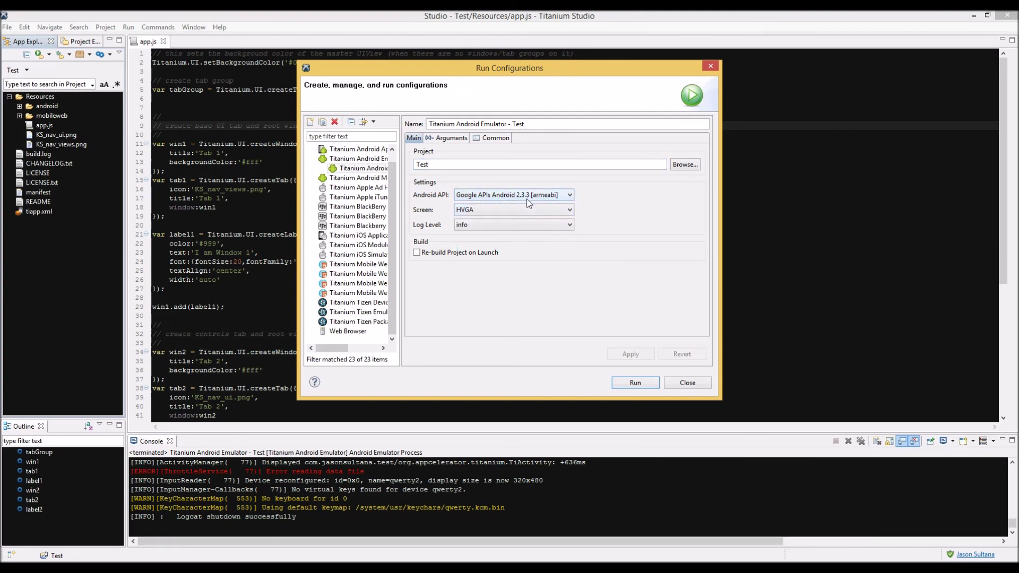
{"action": "left_click", "coordinate": [498, 213]}
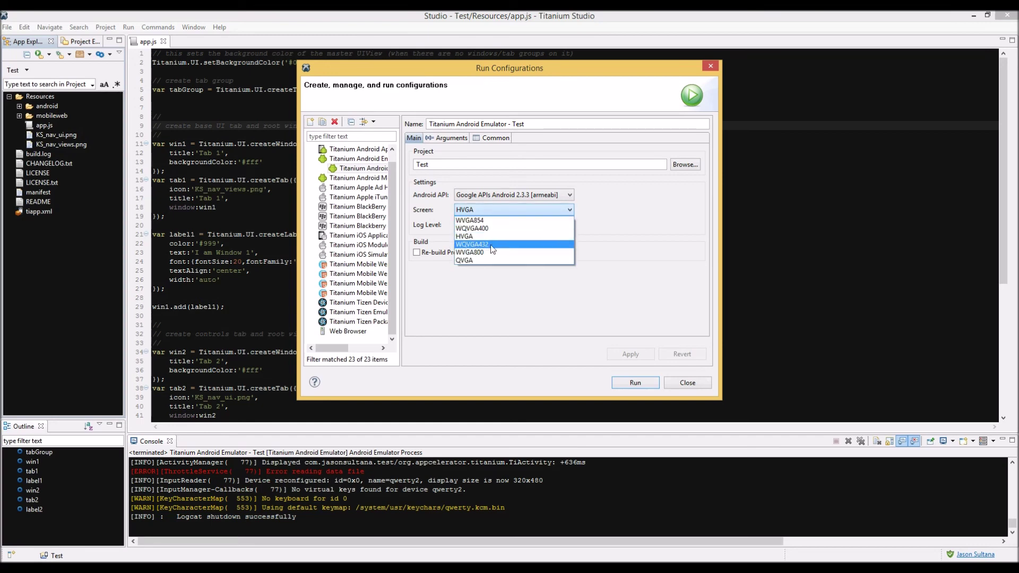
{"action": "left_click", "coordinate": [478, 260]}
{"action": "left_click", "coordinate": [491, 211]}
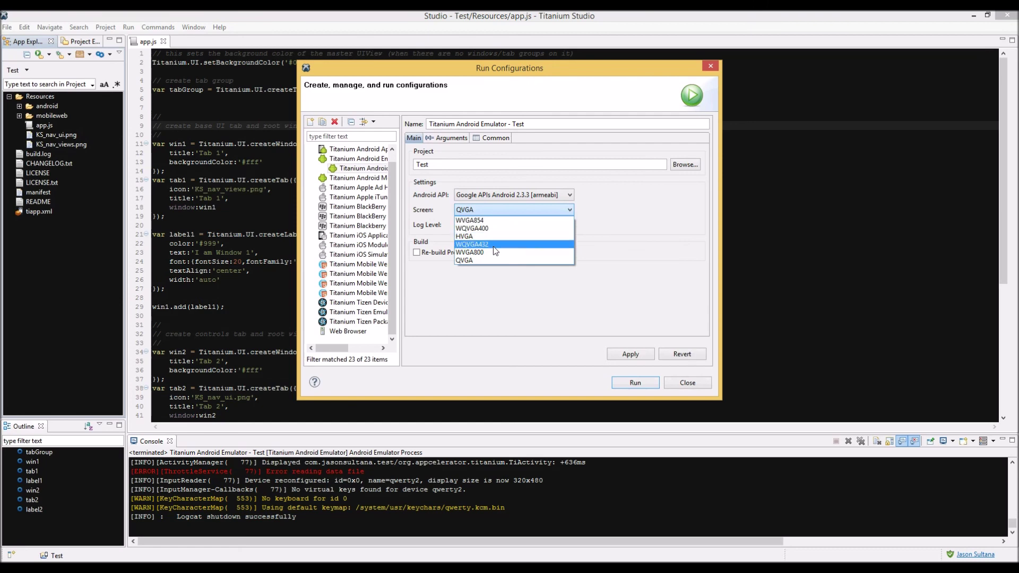
{"action": "left_click", "coordinate": [492, 252]}
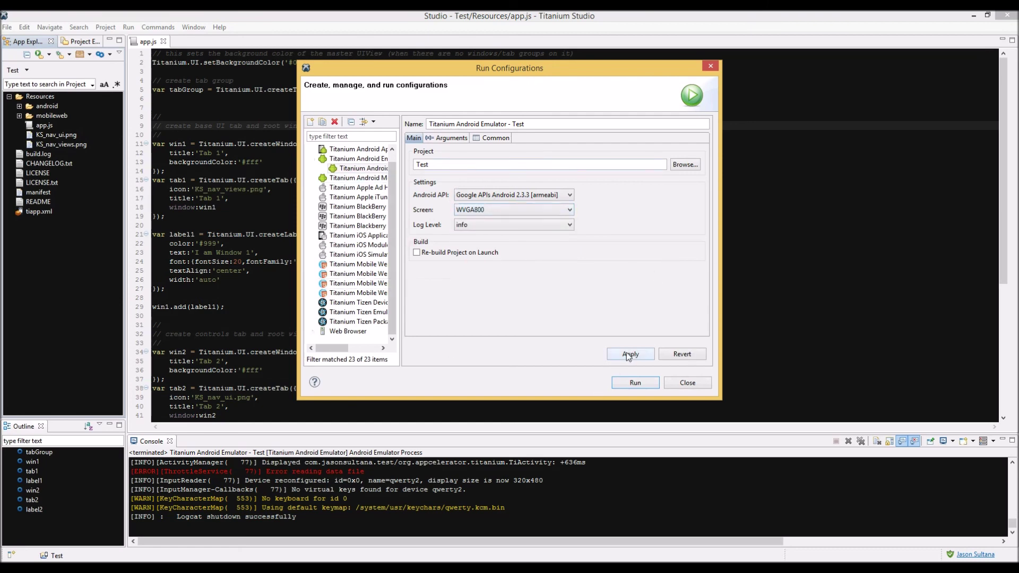
Try Google APIs Android 4.4, reset the API to Google APIs Android 2.3.3, and close the dialog
{"action": "left_click", "coordinate": [544, 197]}
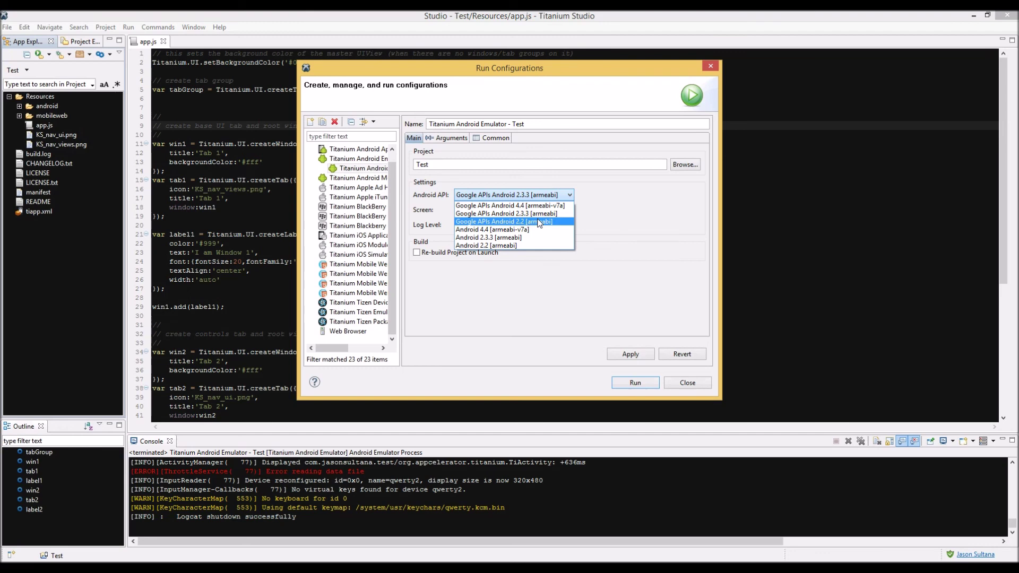
{"action": "left_click", "coordinate": [541, 205]}
{"action": "left_click", "coordinate": [541, 195]}
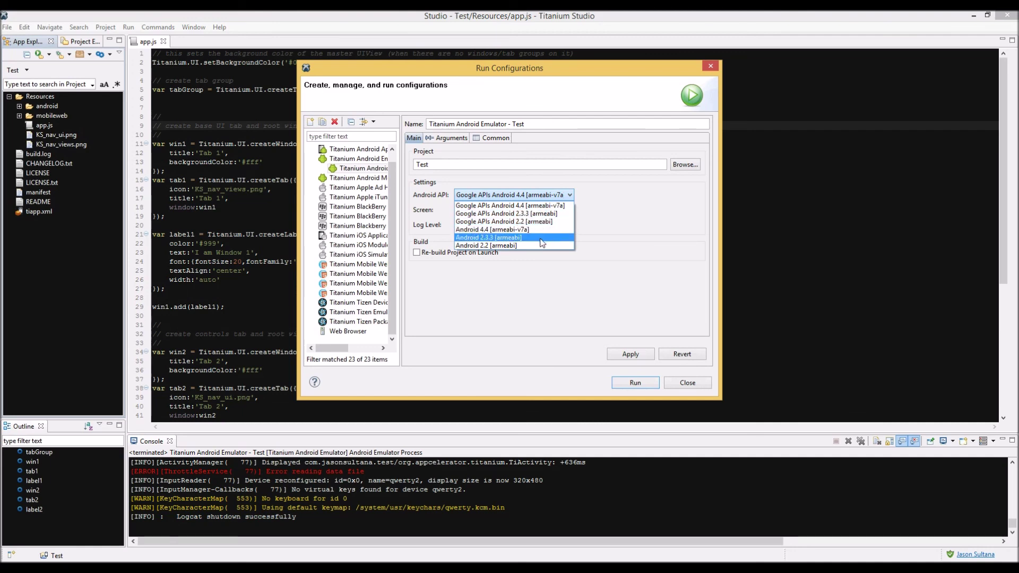
{"action": "left_click", "coordinate": [604, 205]}
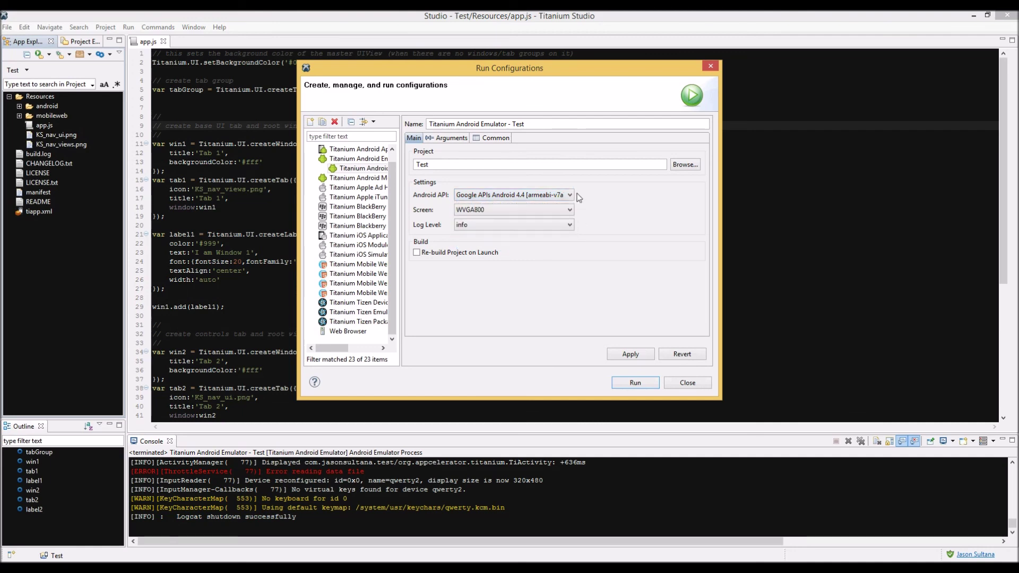
{"action": "left_click", "coordinate": [513, 200]}
{"action": "left_click", "coordinate": [617, 211]}
{"action": "left_click", "coordinate": [509, 210]}
{"action": "left_click", "coordinate": [638, 208]}
{"action": "left_click", "coordinate": [544, 196]}
{"action": "left_click", "coordinate": [540, 213]}
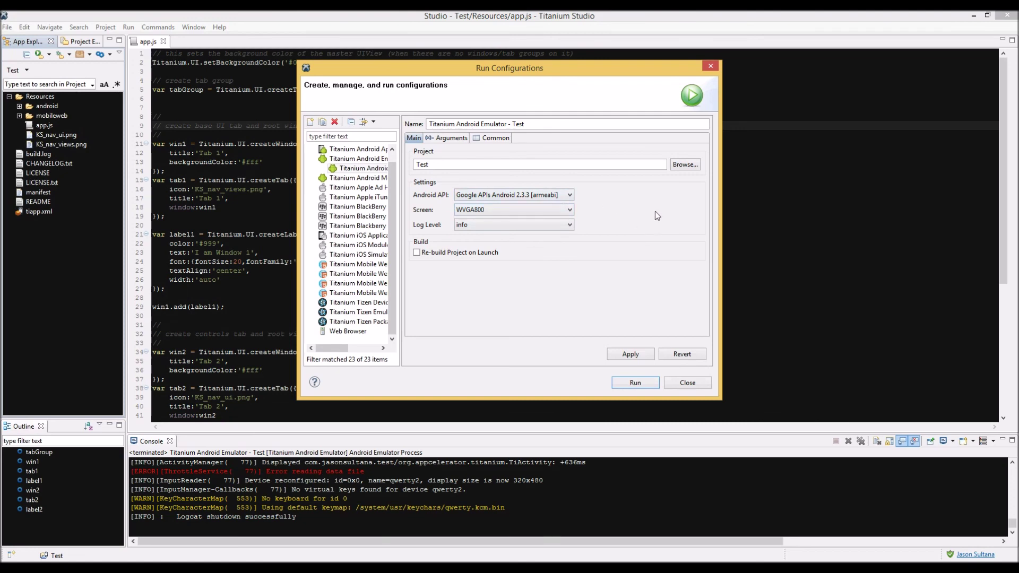
{"action": "left_click", "coordinate": [710, 66]}
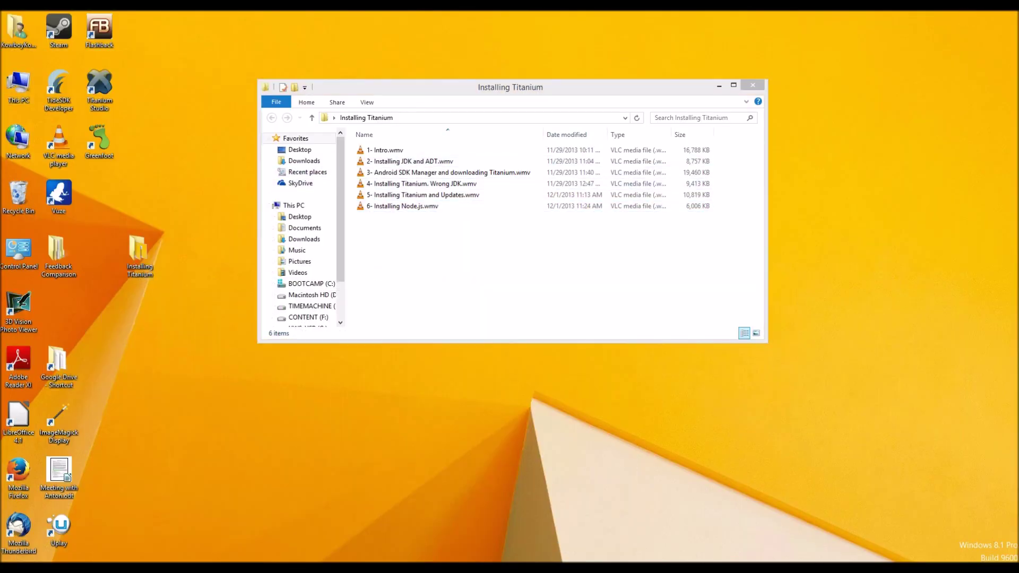
{"action": "key", "text": "super+e"}
{"action": "double_click", "coordinate": [177, 129]}
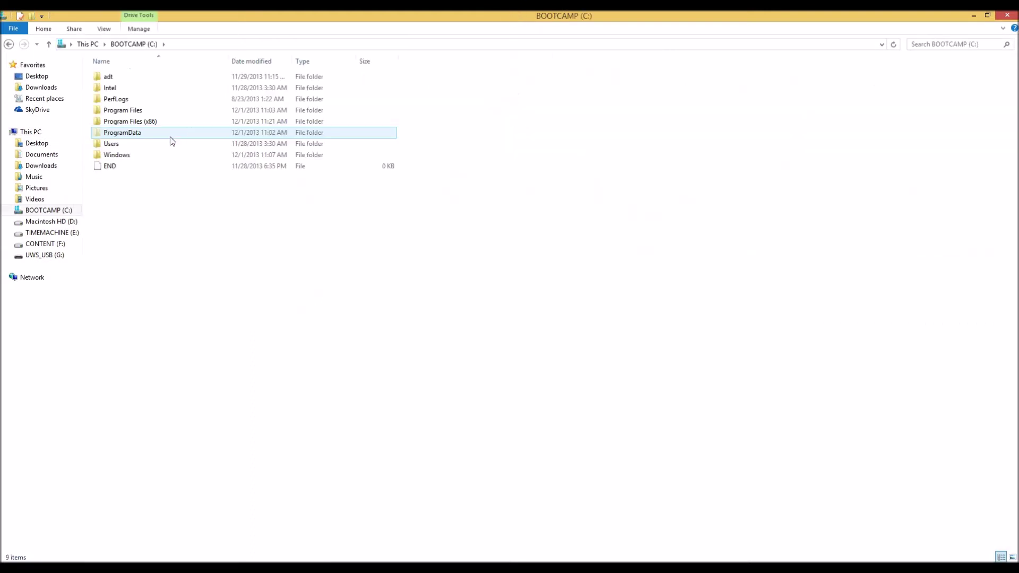
{"action": "double_click", "coordinate": [126, 79]}
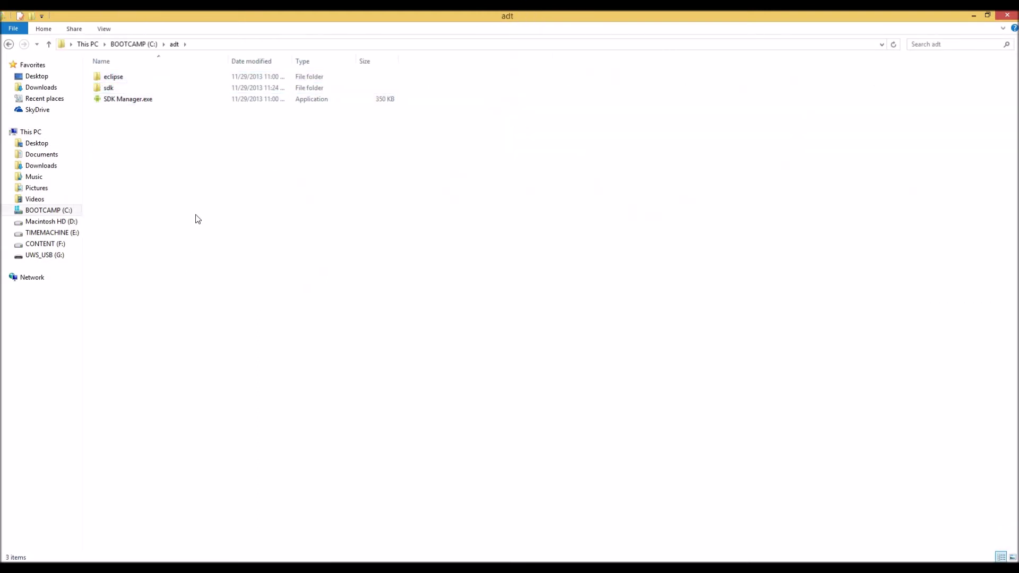
{"action": "left_click", "coordinate": [137, 99]}
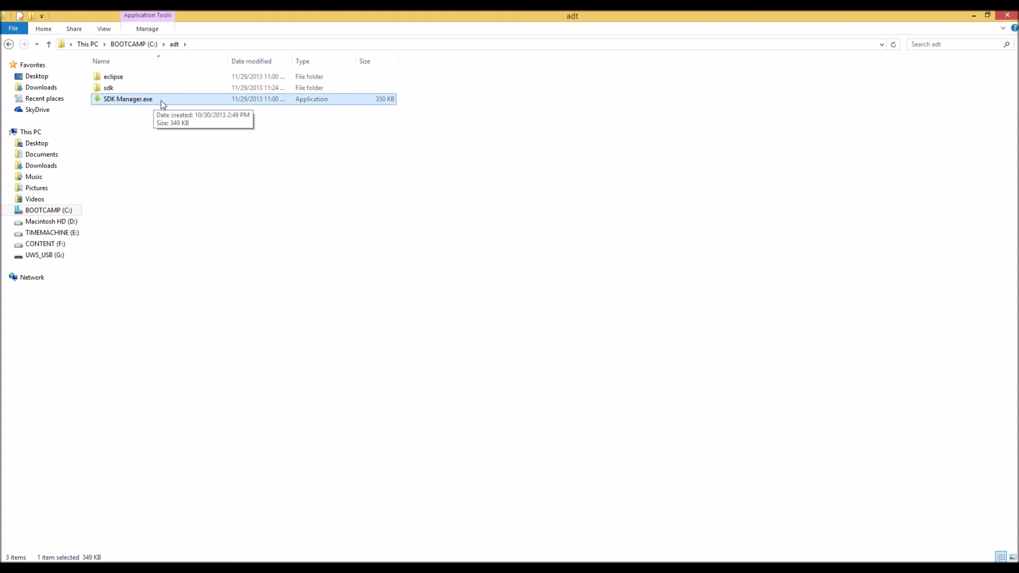
{"action": "double_click", "coordinate": [163, 106]}
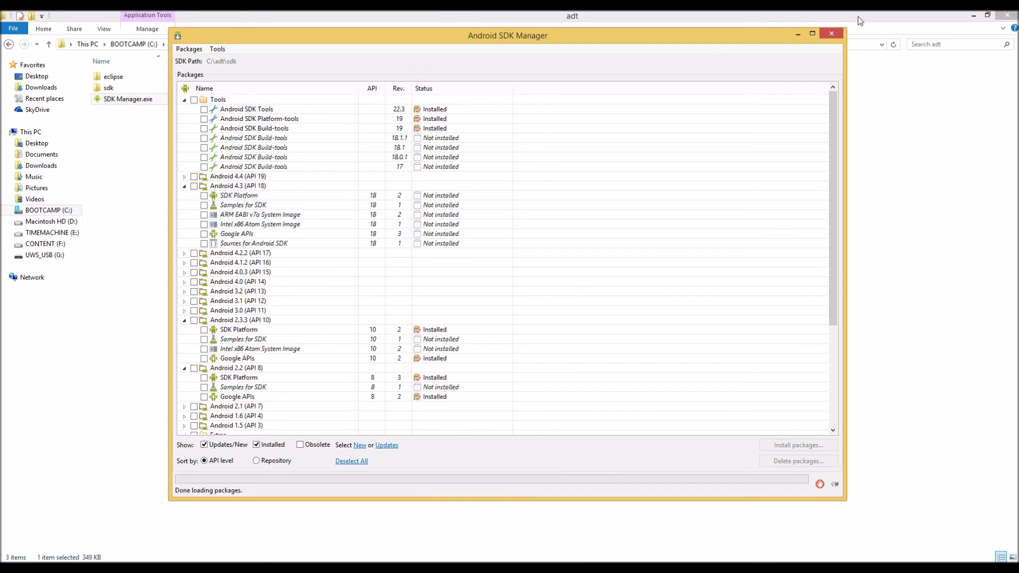
{"action": "left_click", "coordinate": [831, 33]}
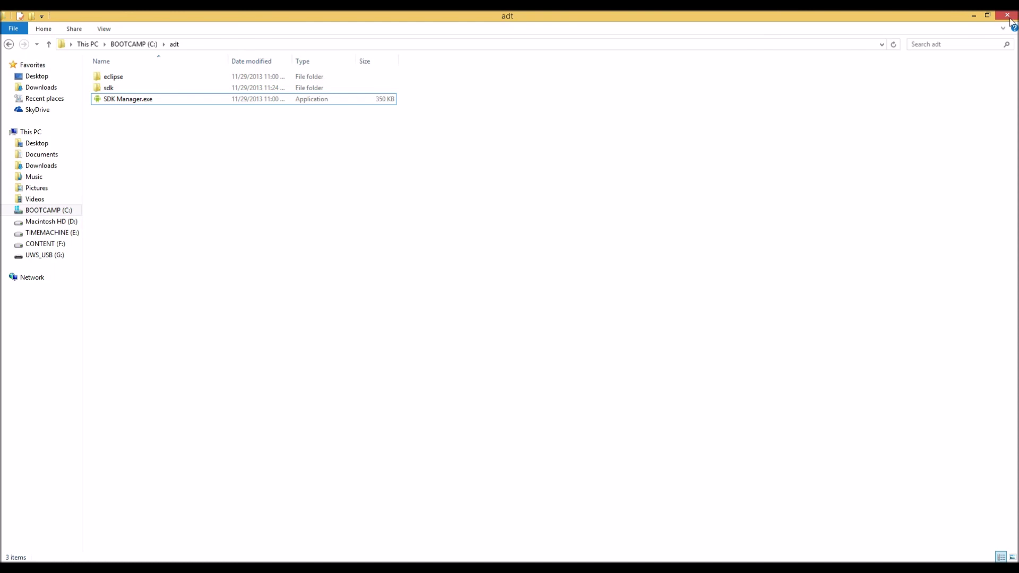
{"action": "left_click", "coordinate": [1007, 14]}
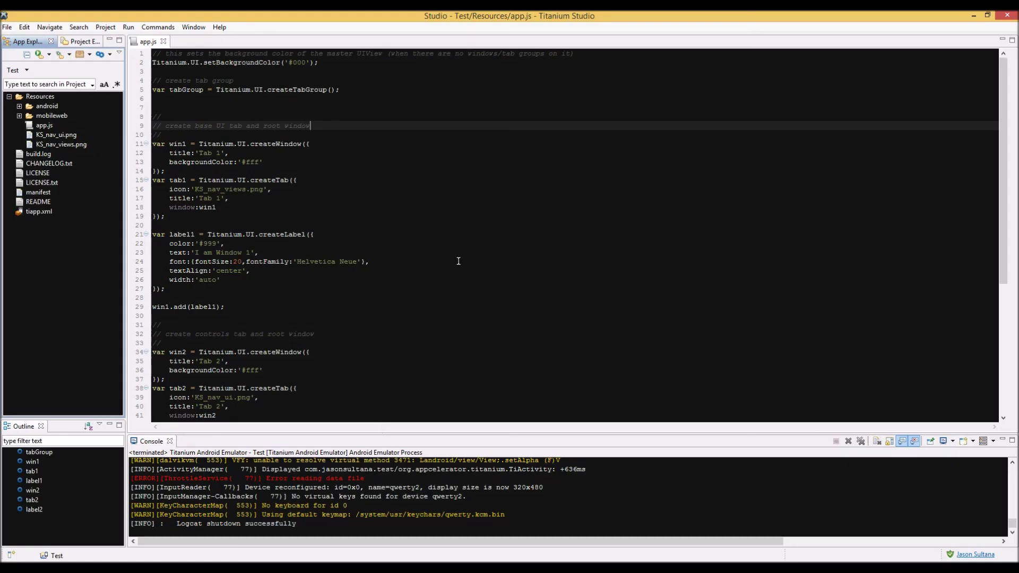
Return to app.js in Titanium Studio and place the cursor at the end of line 13
{"action": "left_click", "coordinate": [458, 261]}
{"action": "scroll", "coordinate": [413, 265], "scroll_direction": "down", "scroll_amount": 6}
{"action": "scroll", "coordinate": [410, 265], "scroll_direction": "up", "scroll_amount": 6}
{"action": "left_click", "coordinate": [497, 161]}
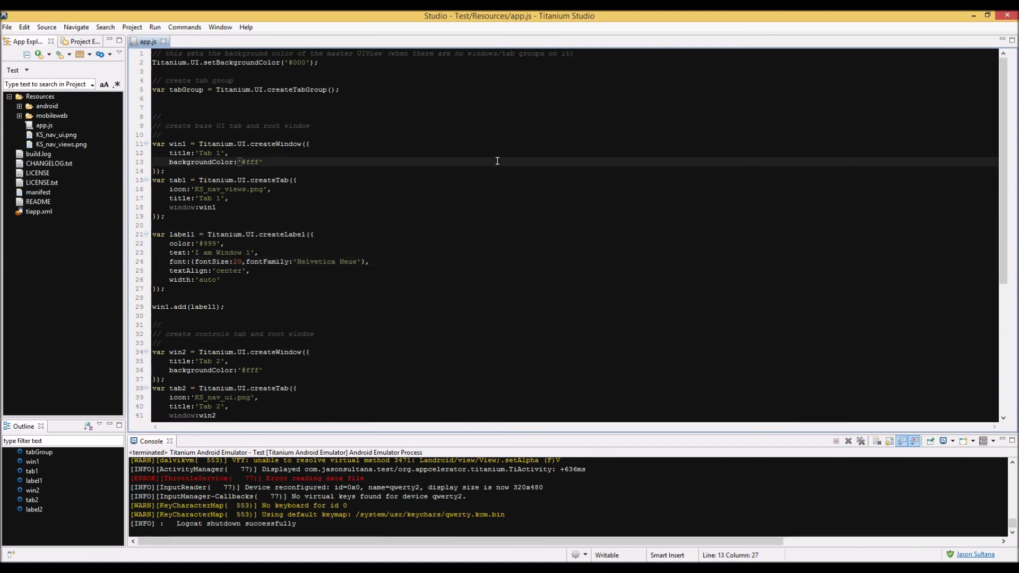